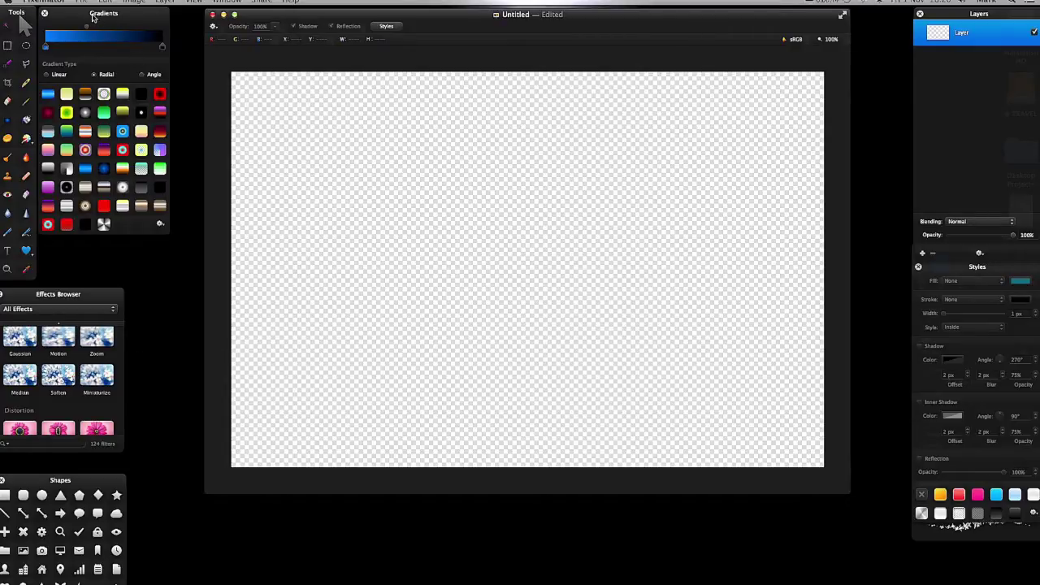
Step: Dock the Gradients panel into the right sidebar and float it out again, regrouping Styles under Layers
drag(93, 16, 971, 29)
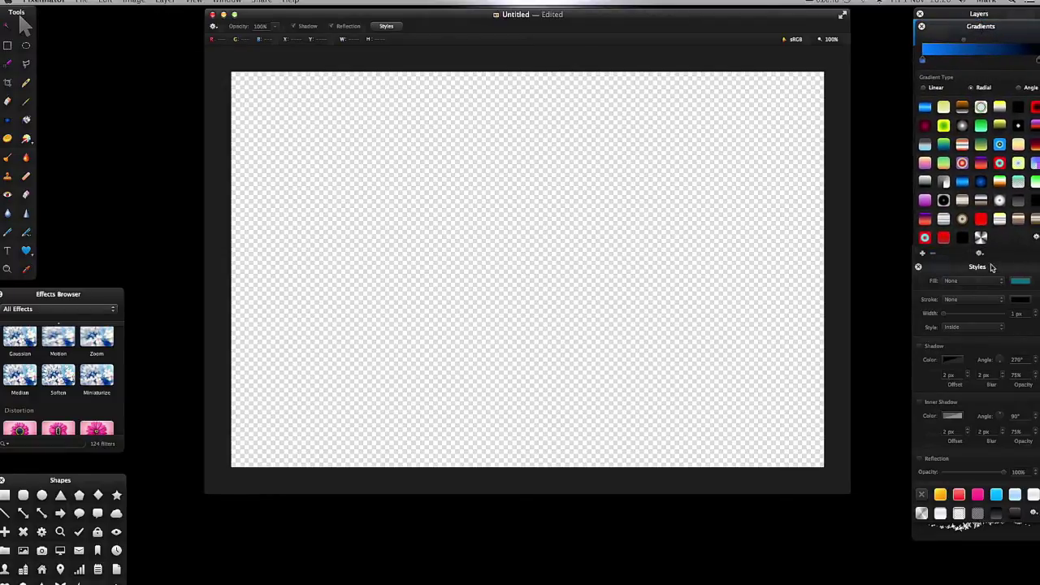
mouse_move(990, 270)
mouse_down()
mouse_move(993, 106)
mouse_move(970, 34)
mouse_move(991, 42)
mouse_move(940, 225)
mouse_move(940, 317)
mouse_move(939, 301)
mouse_up()
drag(955, 31, 69, 17)
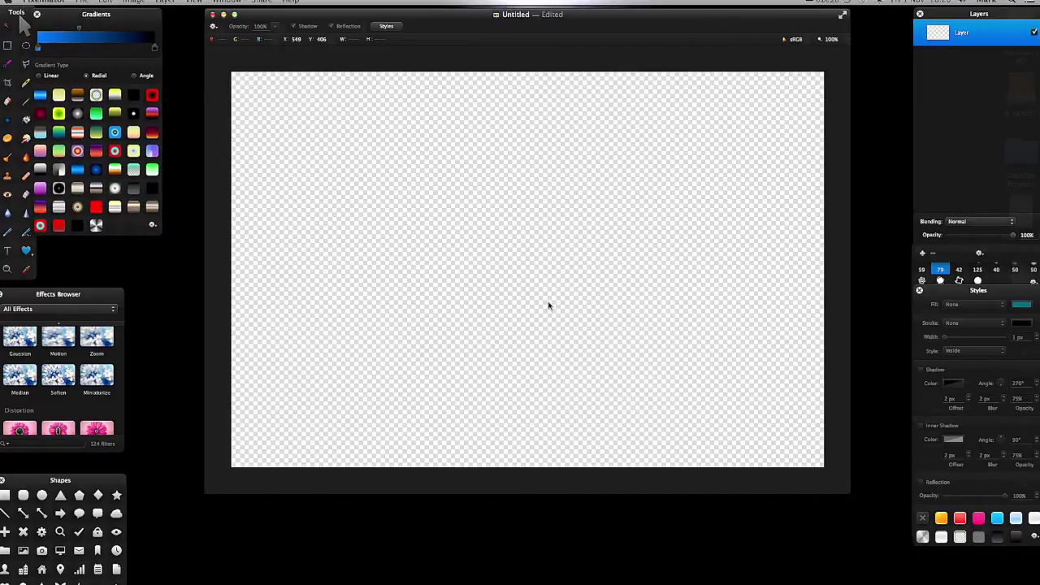
drag(951, 290, 947, 252)
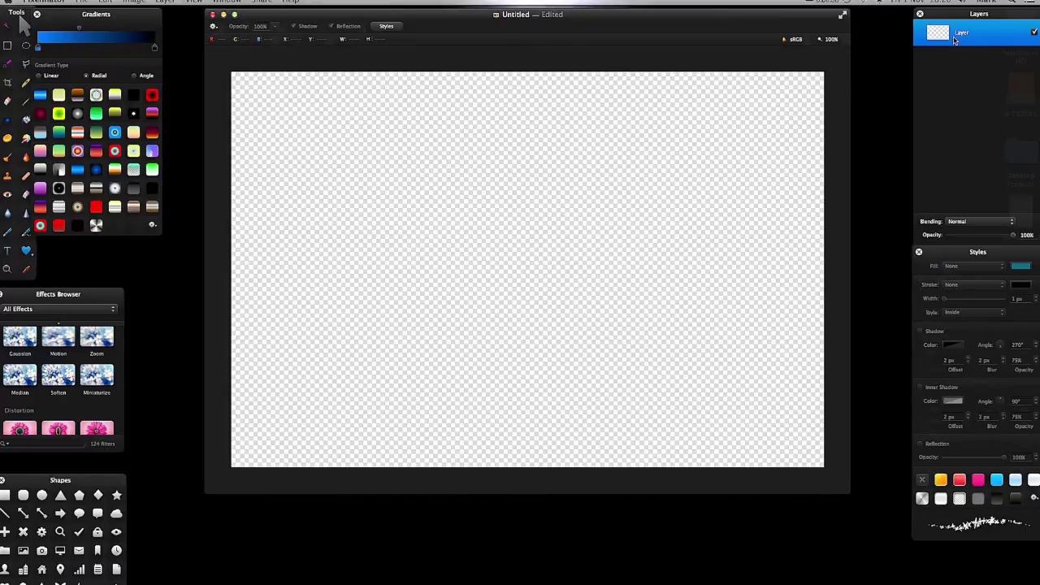
Step: Create a text box across the canvas and replace the placeholder with TH1RT3ENTH©
click(7, 251)
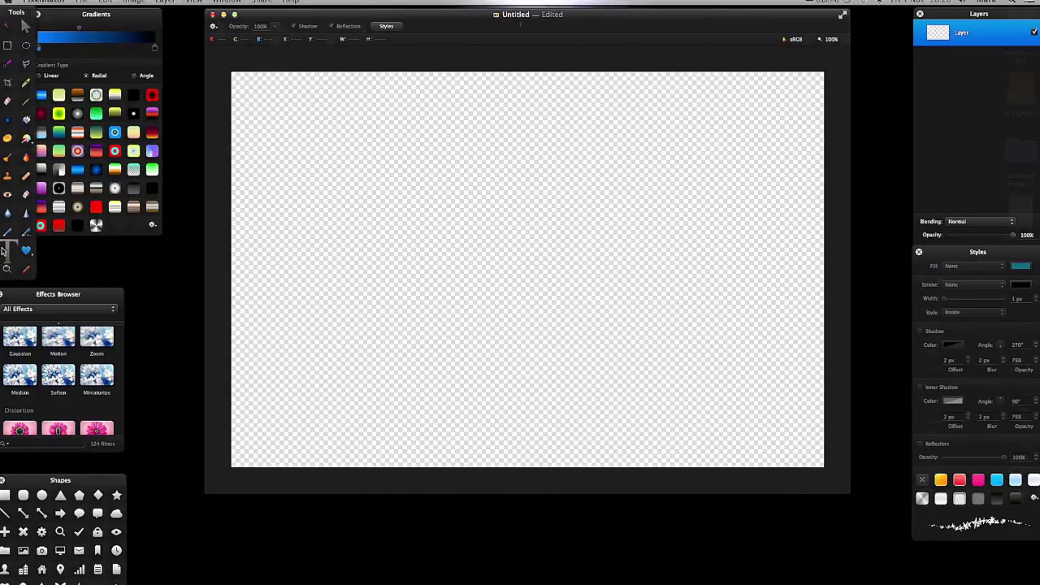
drag(278, 177, 785, 390)
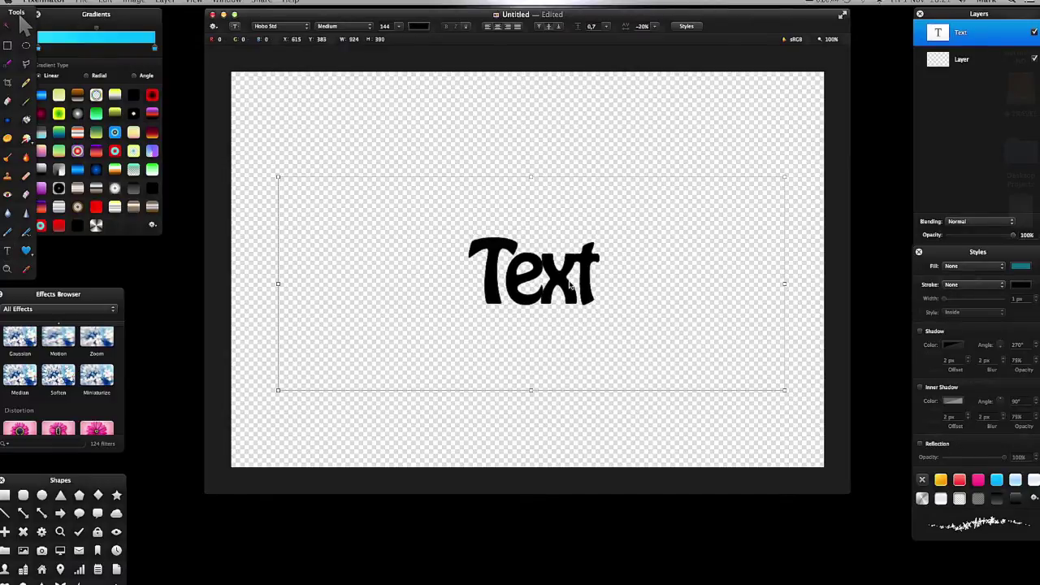
double_click(555, 281)
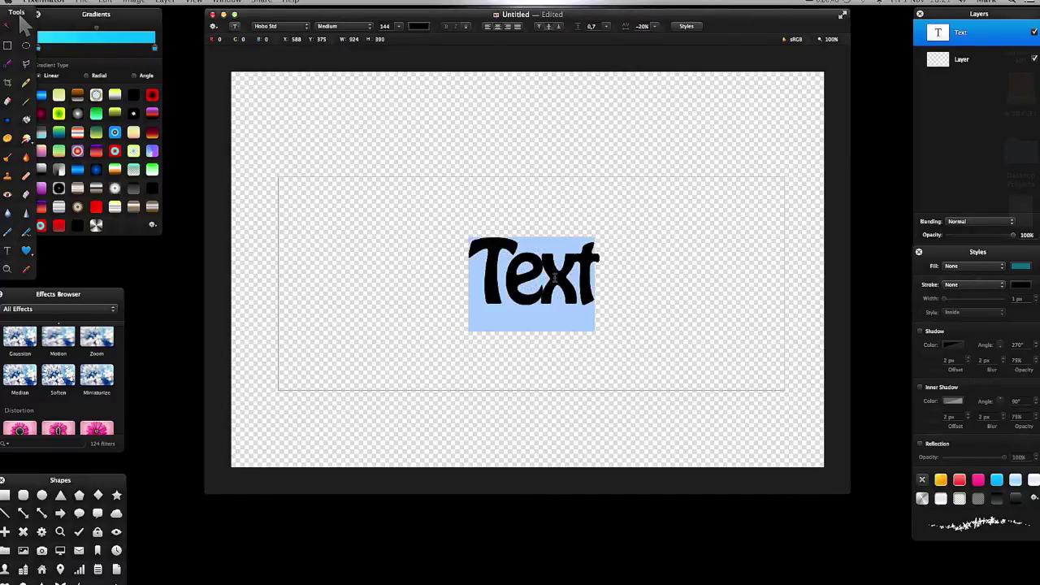
text(TH1RT3ENTH©)
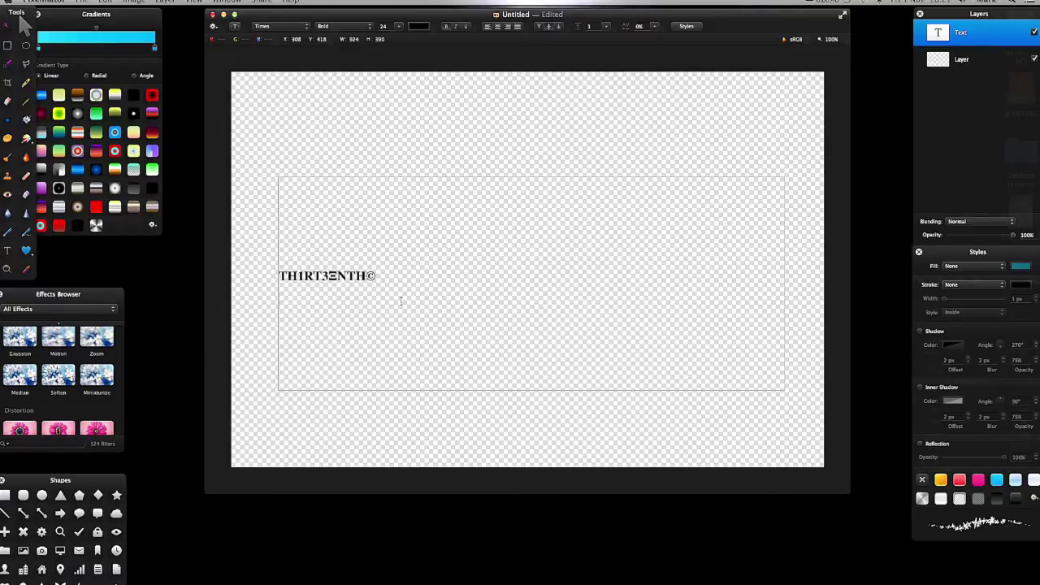
Step: Set the TH1RT3ENTH© title in the Hobo Std font and reselect the whole title
drag(389, 276, 263, 276)
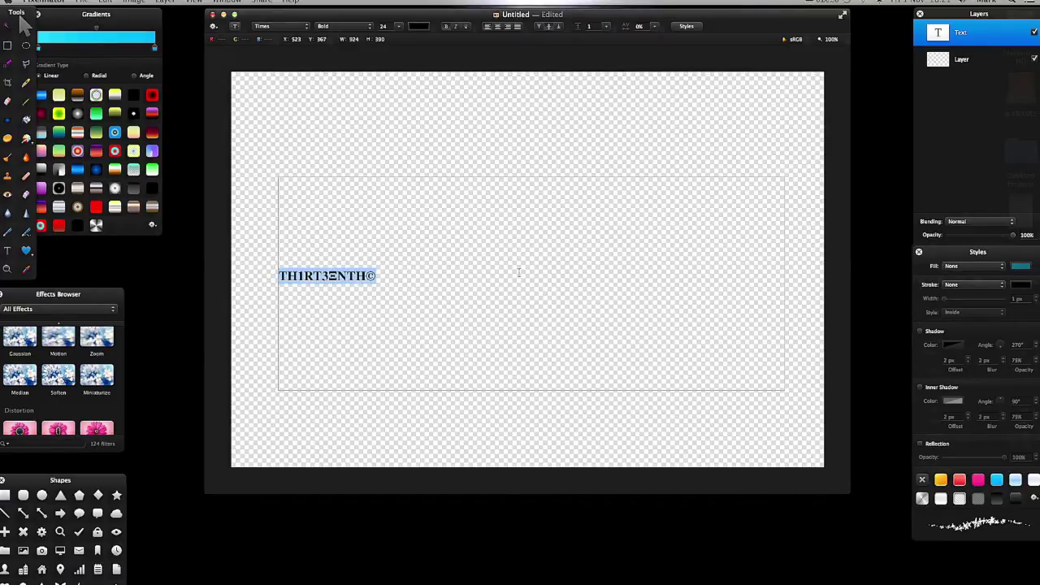
click(276, 26)
scroll(366, 152, up, 20)
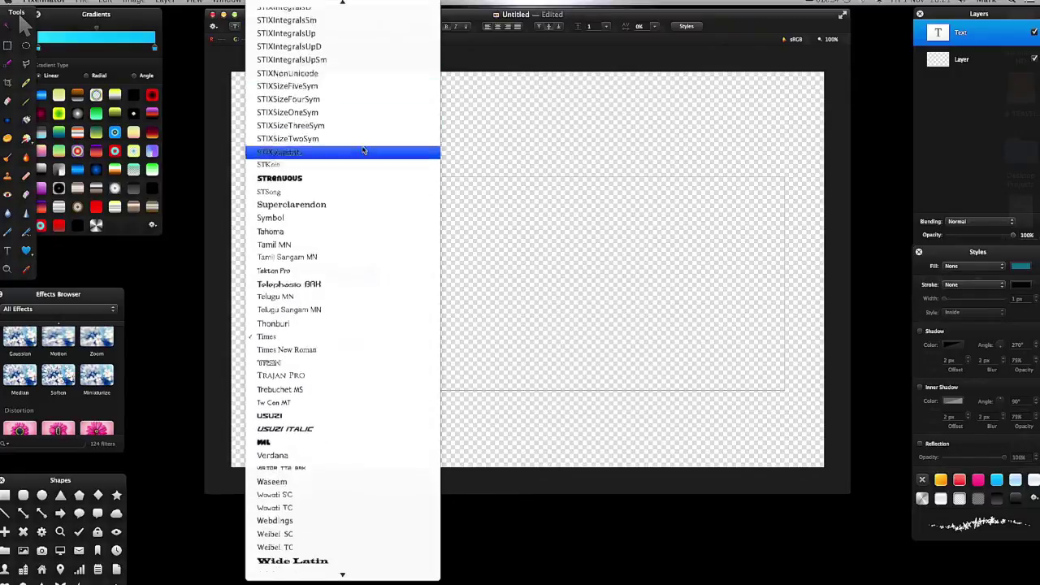
scroll(361, 152, up, 15)
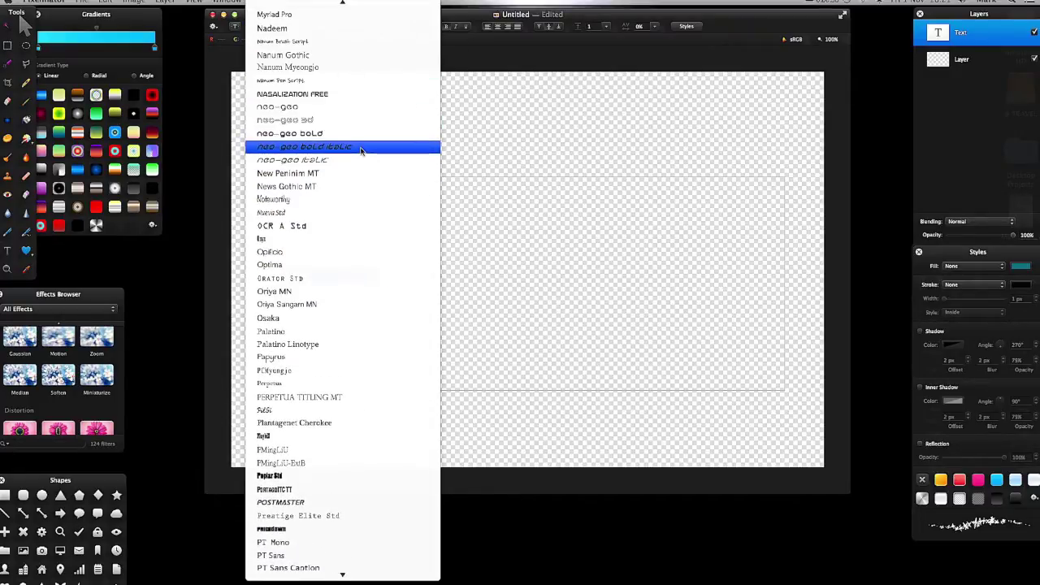
scroll(361, 152, up, 15)
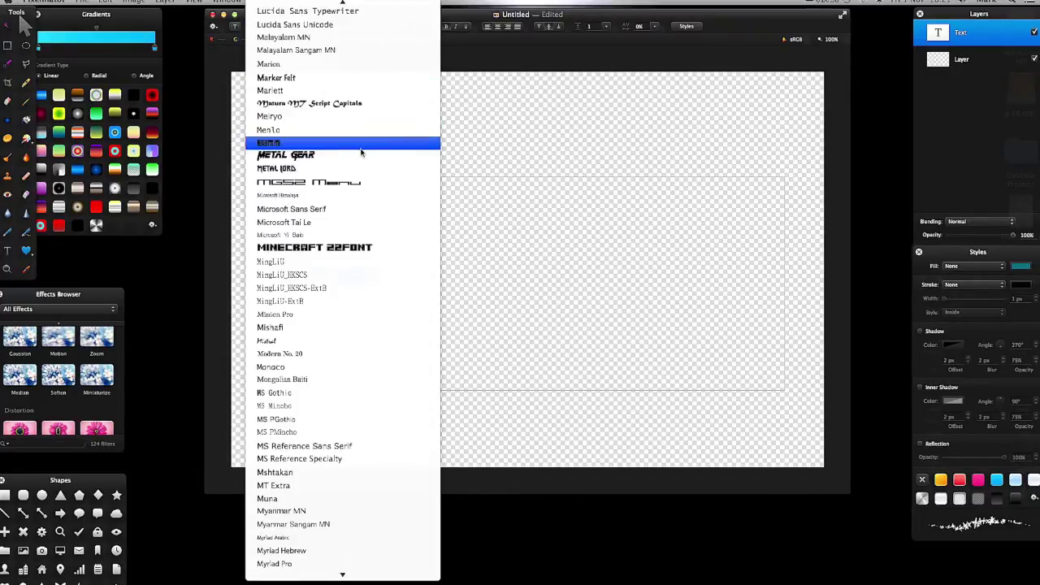
scroll(361, 154, up, 10)
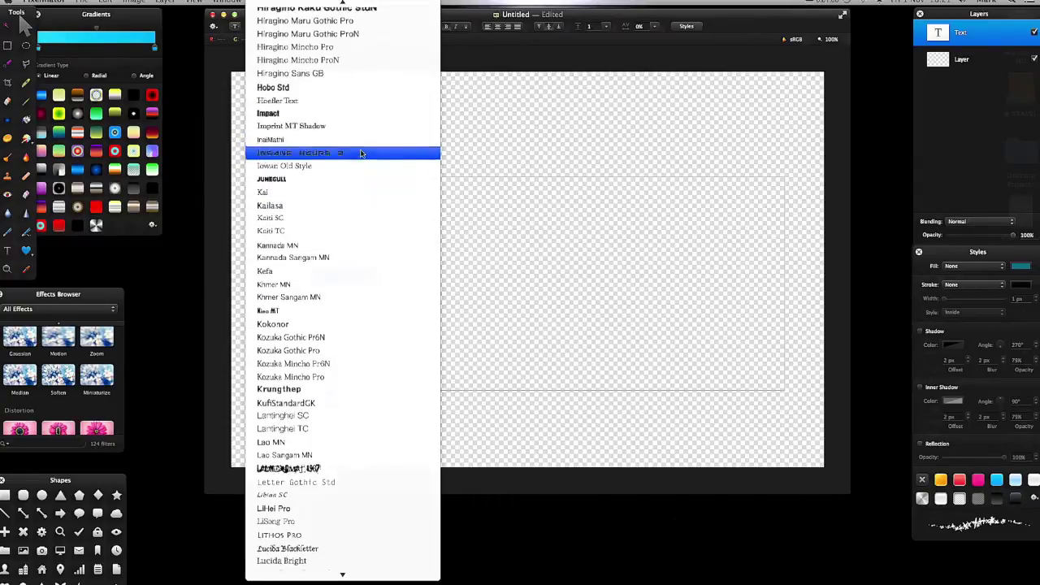
click(349, 167)
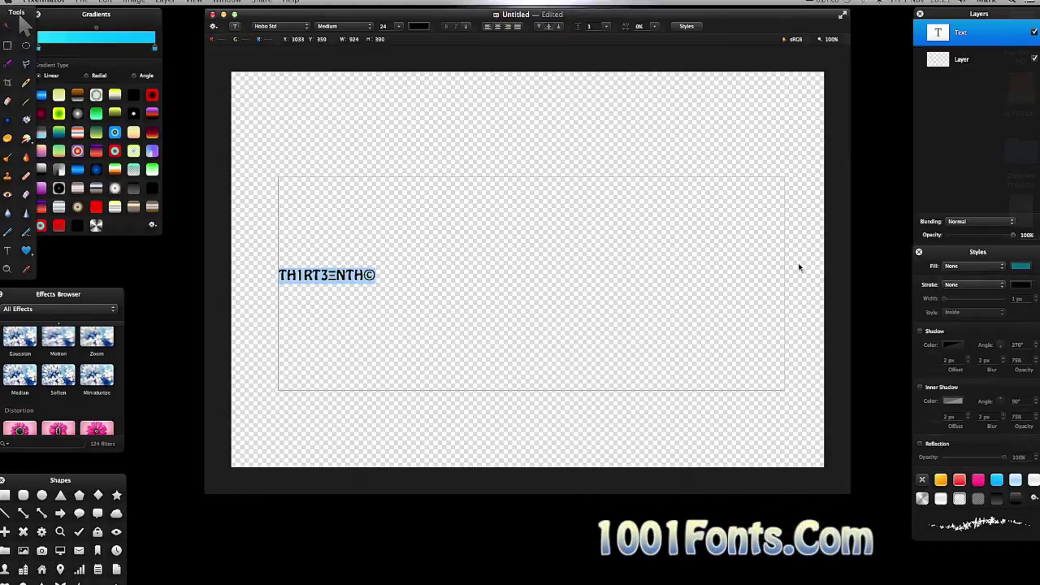
click(425, 144)
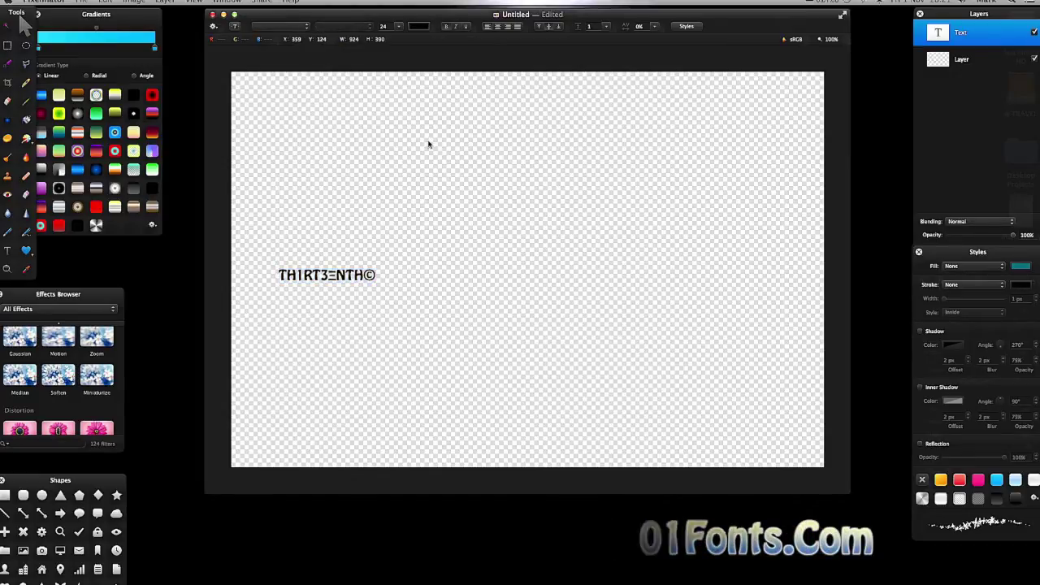
double_click(333, 278)
drag(382, 275, 255, 274)
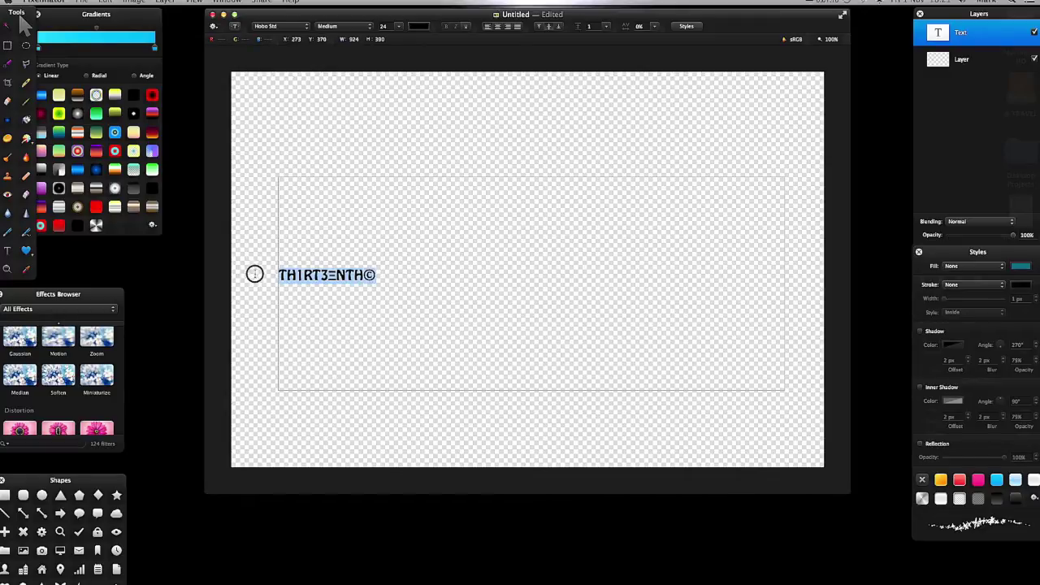
Step: Set the title to 144 pt and widen its text box so it fits on one line
click(399, 26)
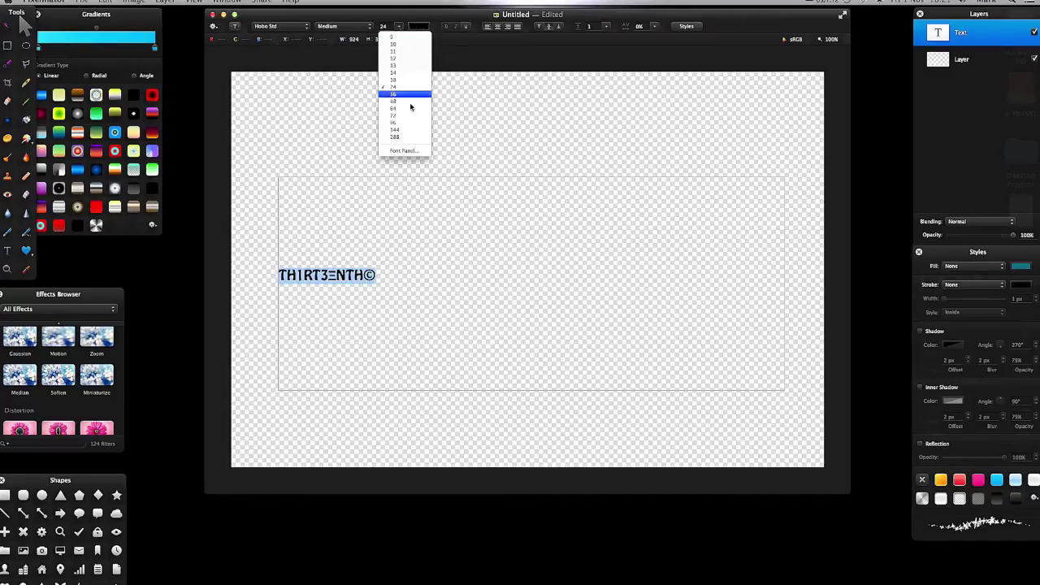
click(410, 130)
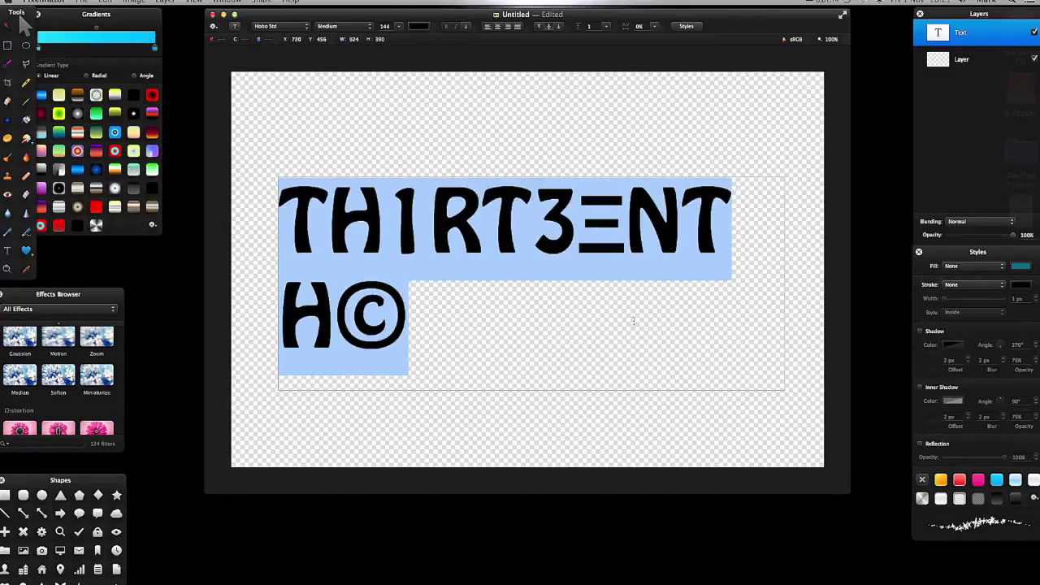
click(643, 151)
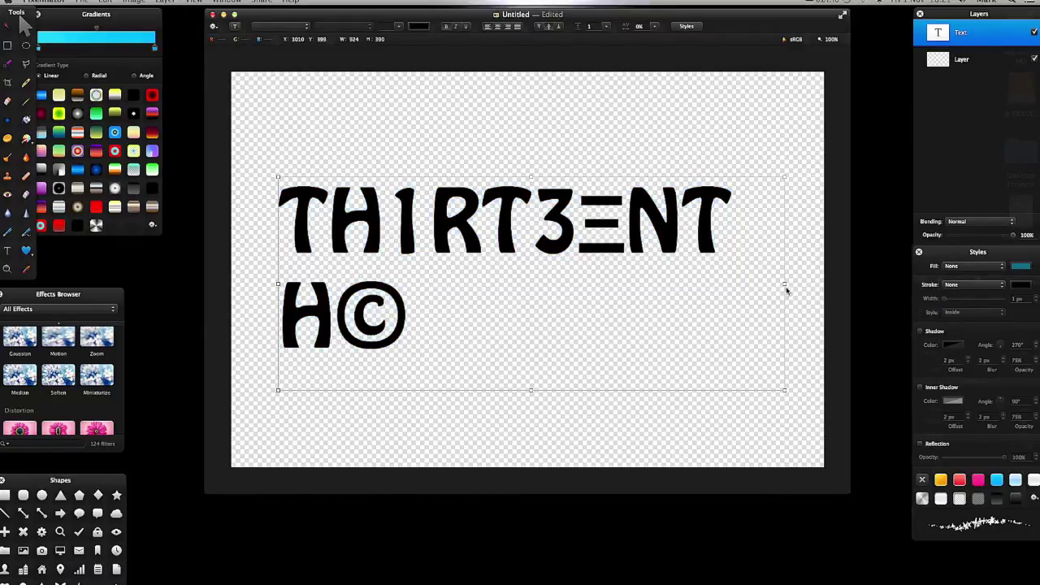
drag(785, 285, 868, 274)
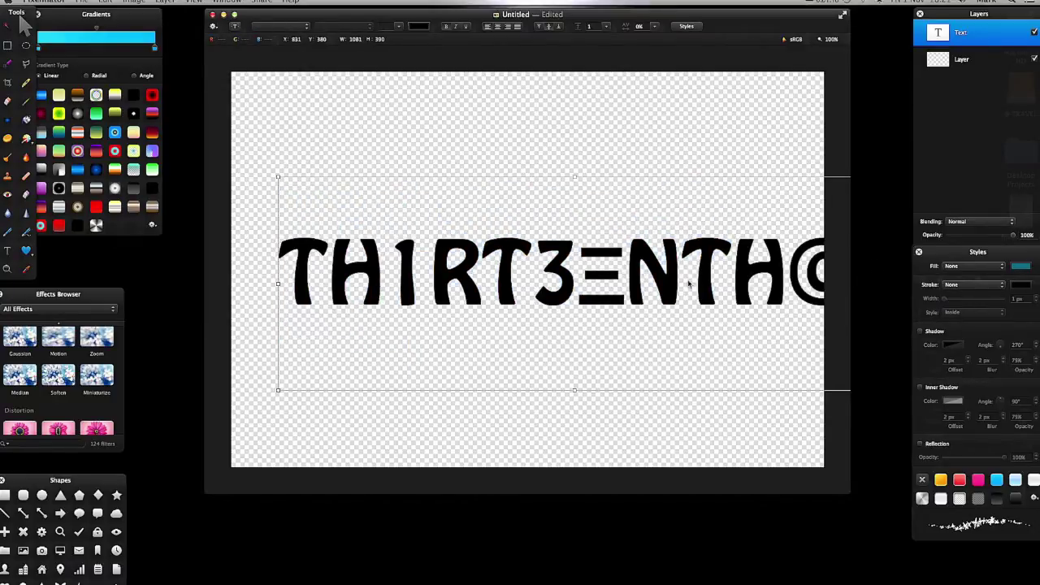
click(689, 283)
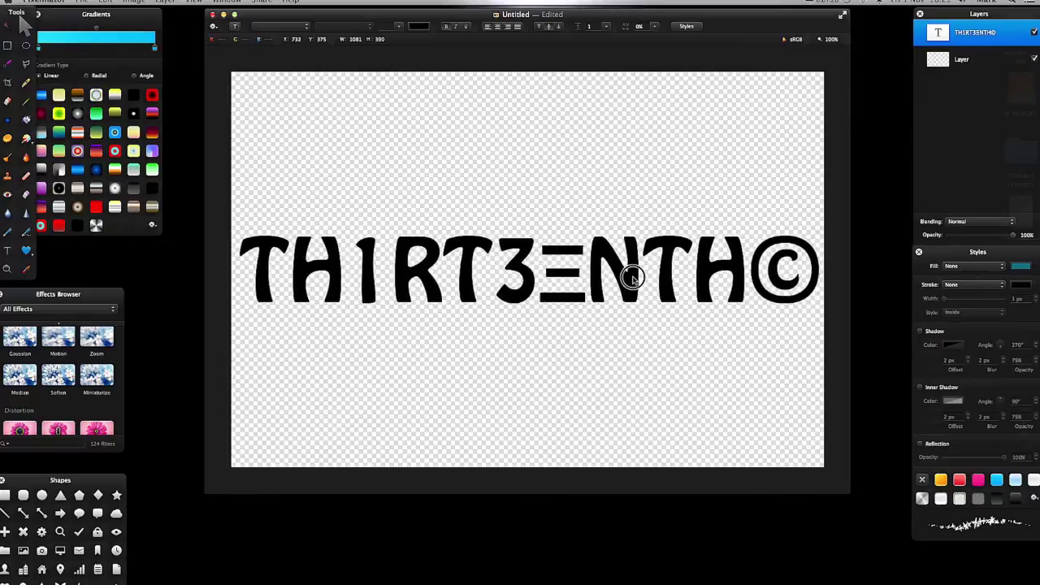
Step: Move the title up to centre it vertically on the canvas
drag(632, 278, 630, 268)
click(520, 138)
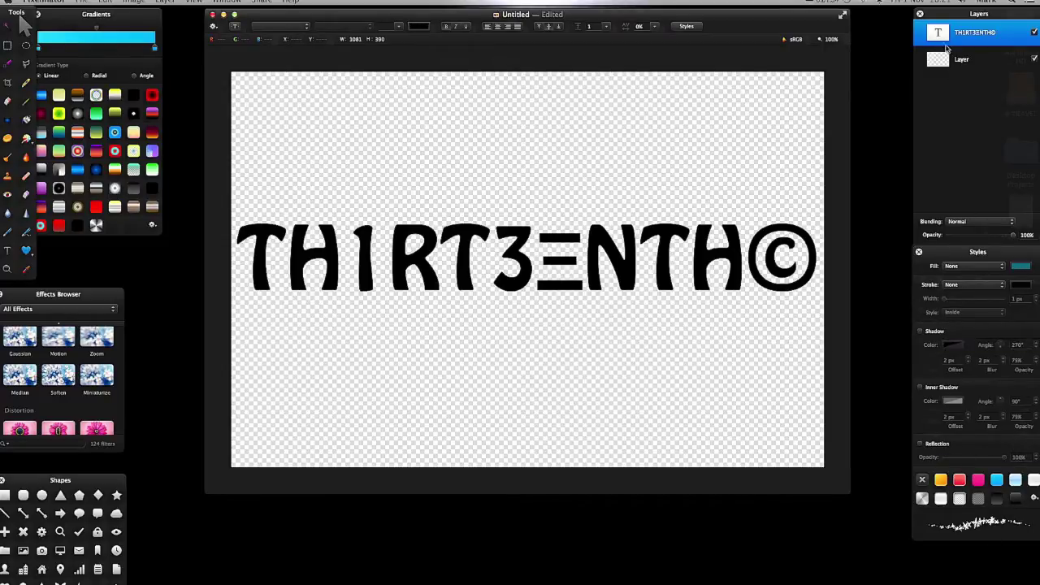
click(193, 2)
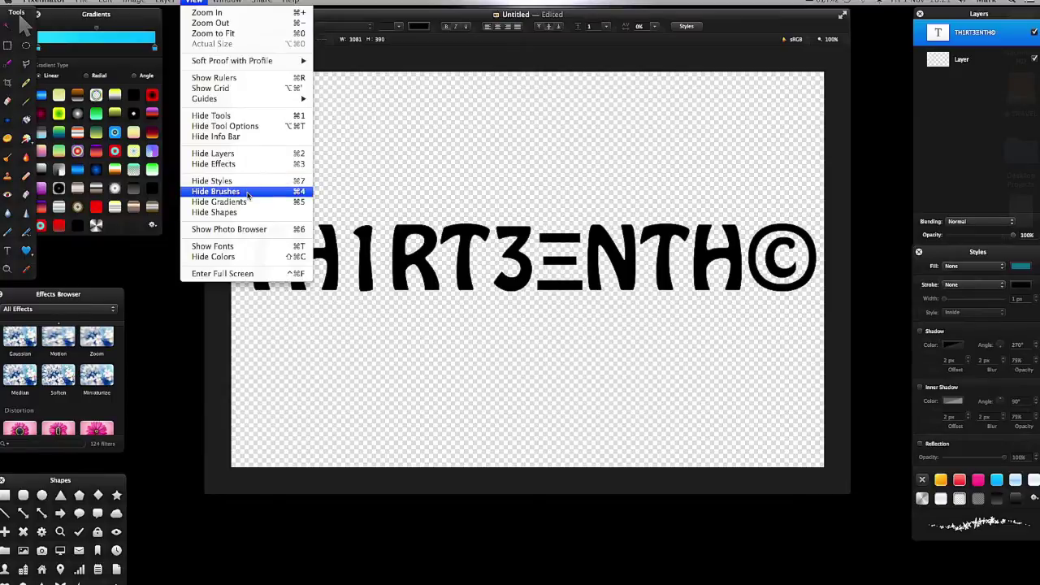
Step: Select all of TH1RT3ENTH©, including the ©, and colour it white from the Colors panel
click(252, 258)
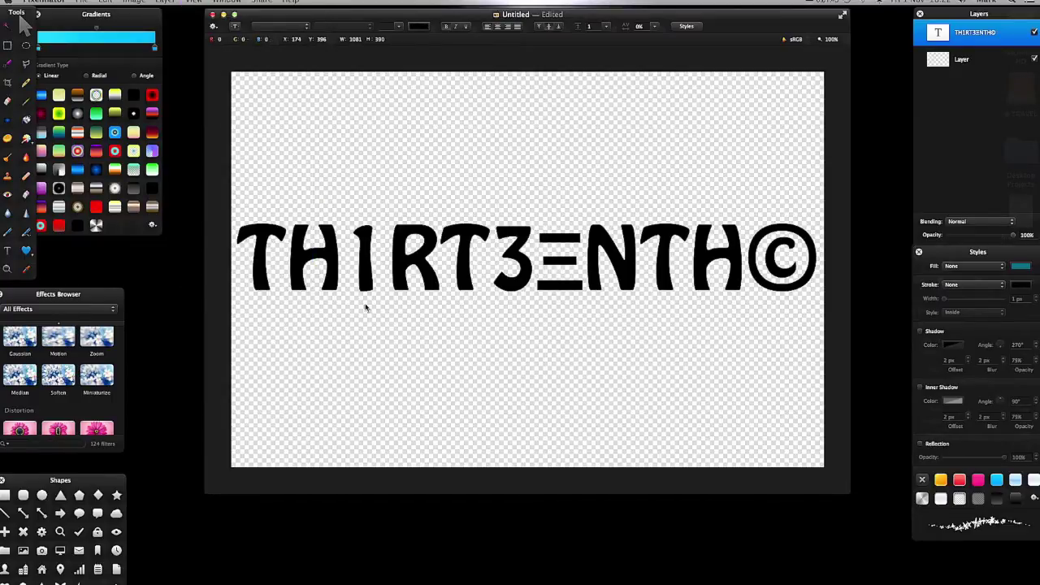
click(192, 2)
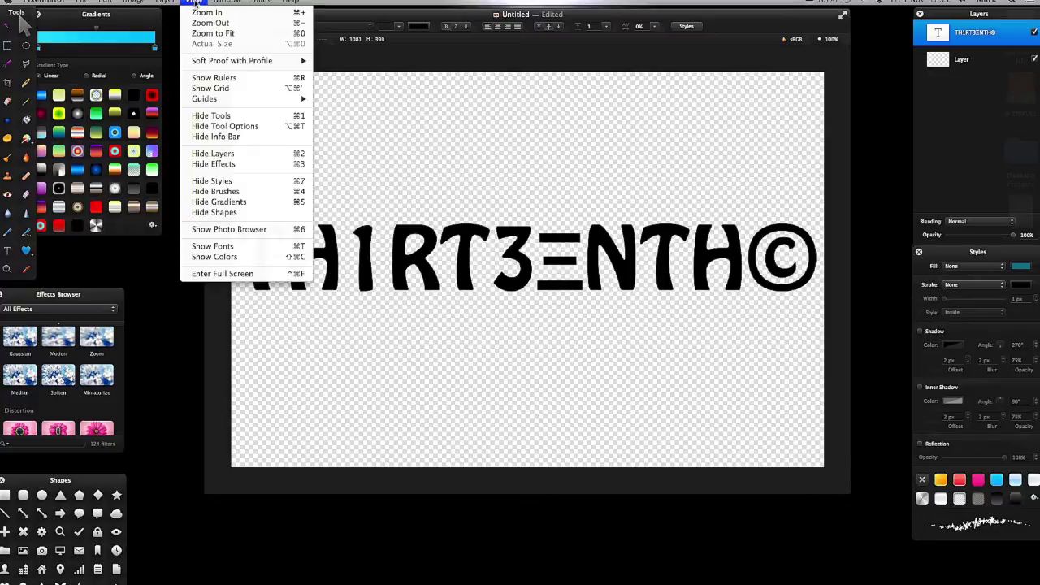
click(232, 257)
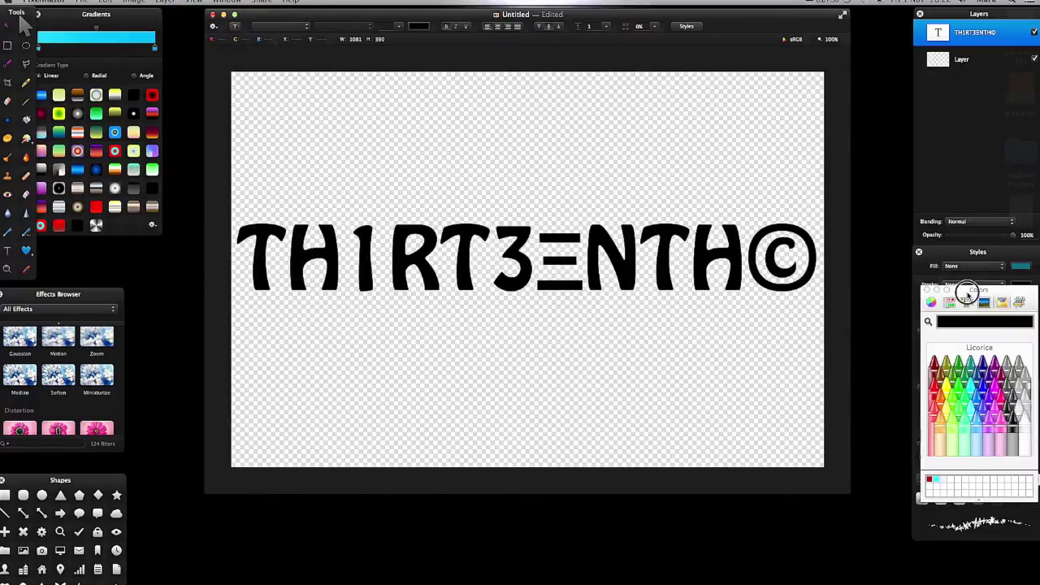
drag(971, 290, 969, 336)
double_click(594, 225)
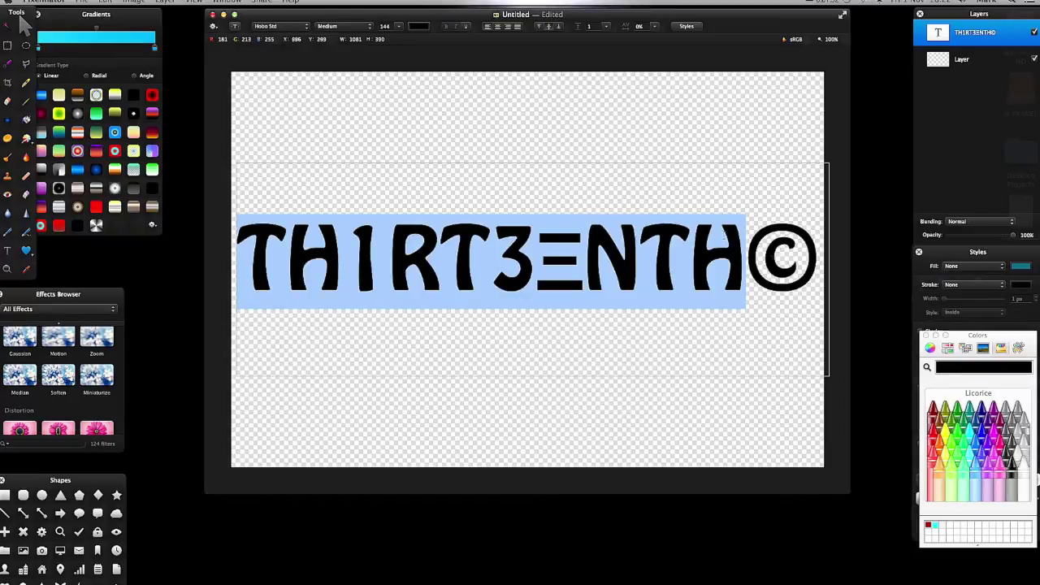
triple_click(724, 236)
click(1025, 480)
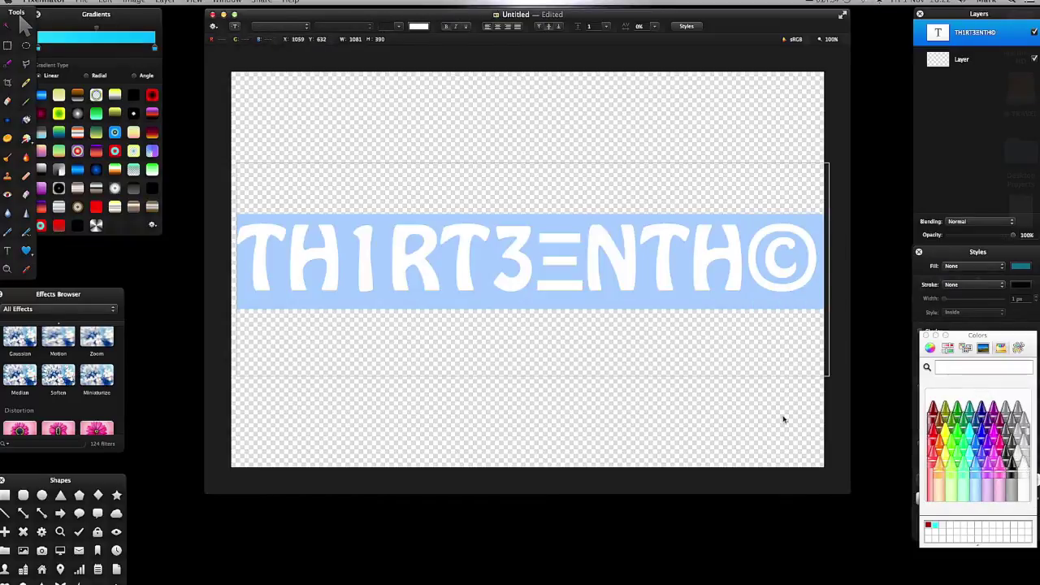
click(702, 411)
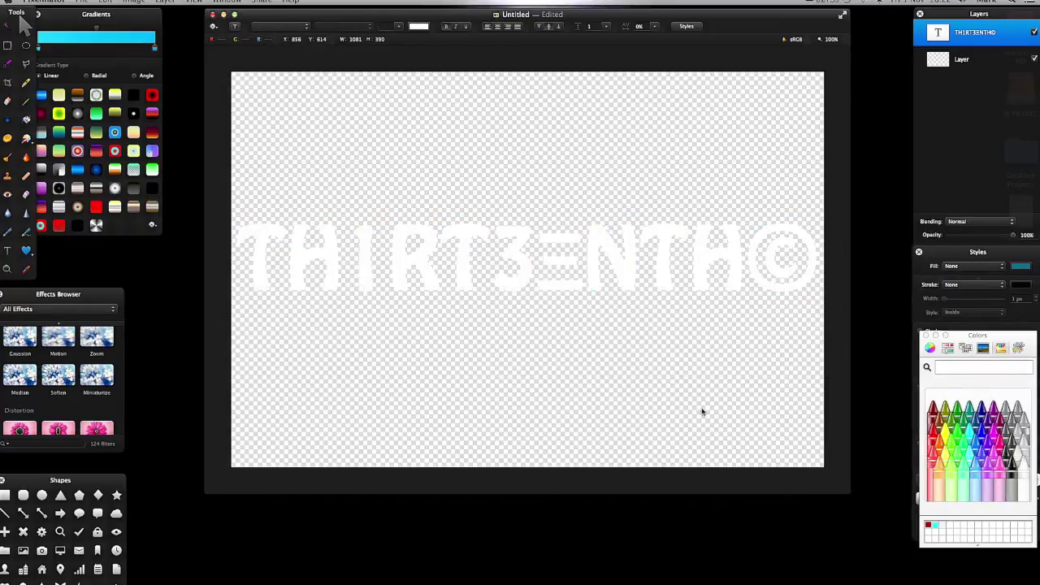
click(949, 62)
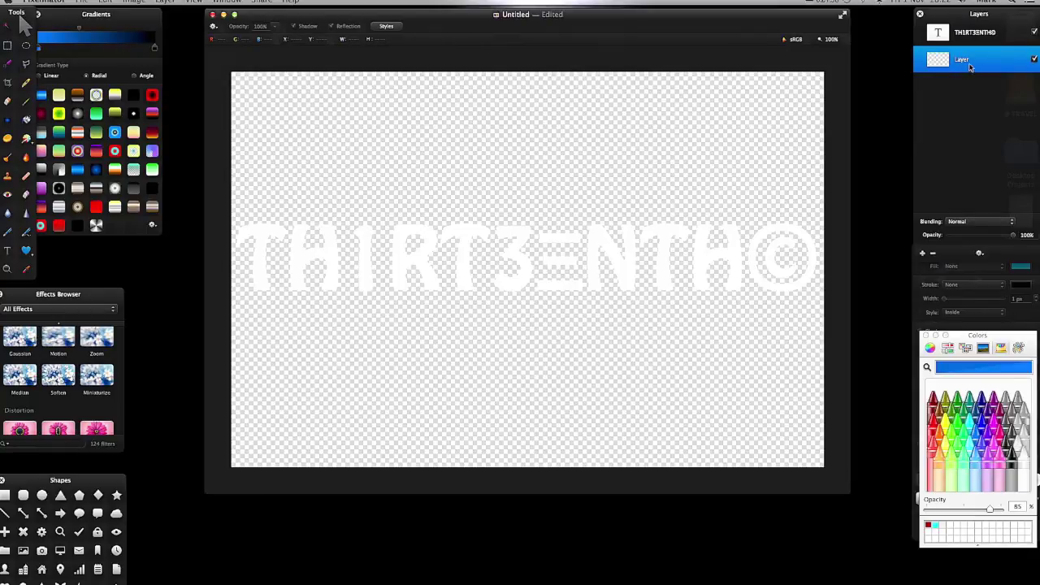
Step: Rename the empty layer Background and fill it with black using the Paint Bucket
double_click(964, 60)
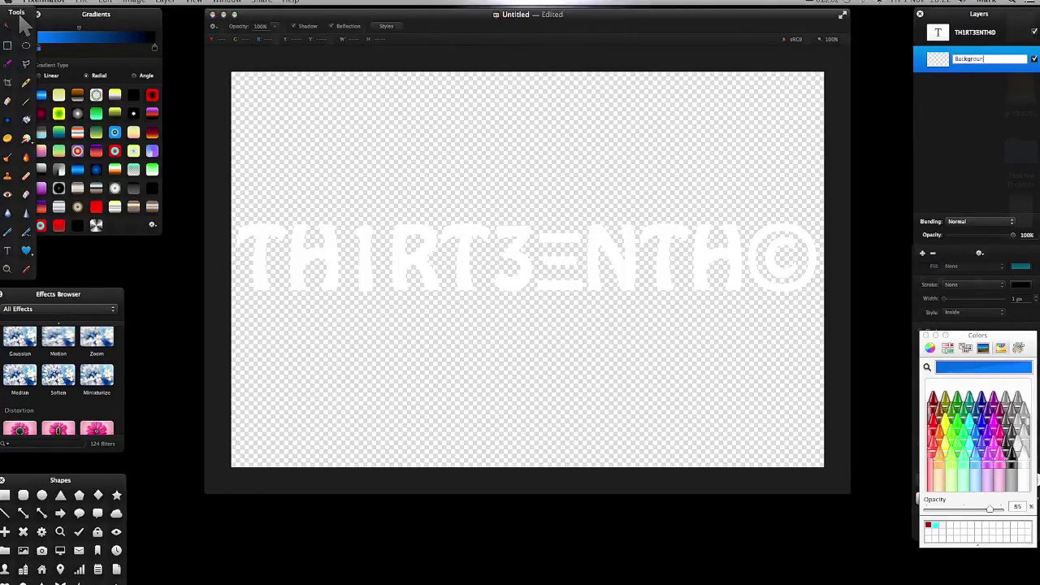
key(Return)
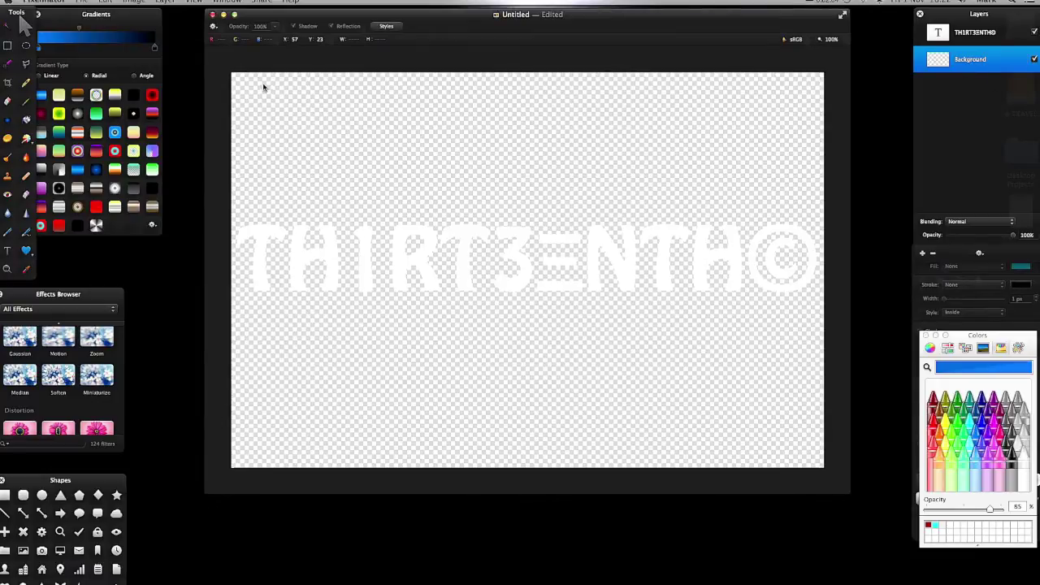
click(26, 120)
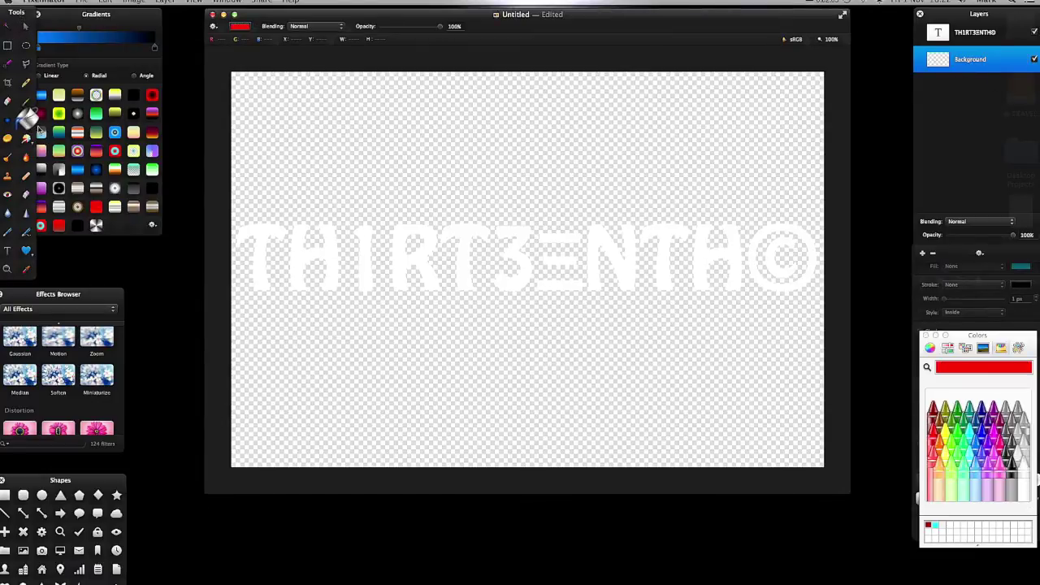
click(1015, 473)
click(603, 116)
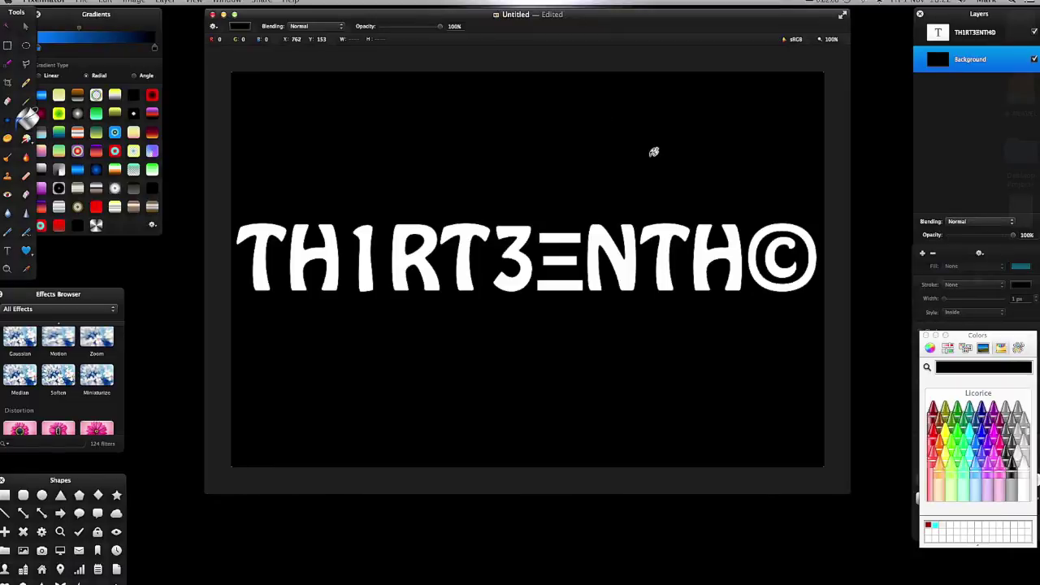
click(26, 26)
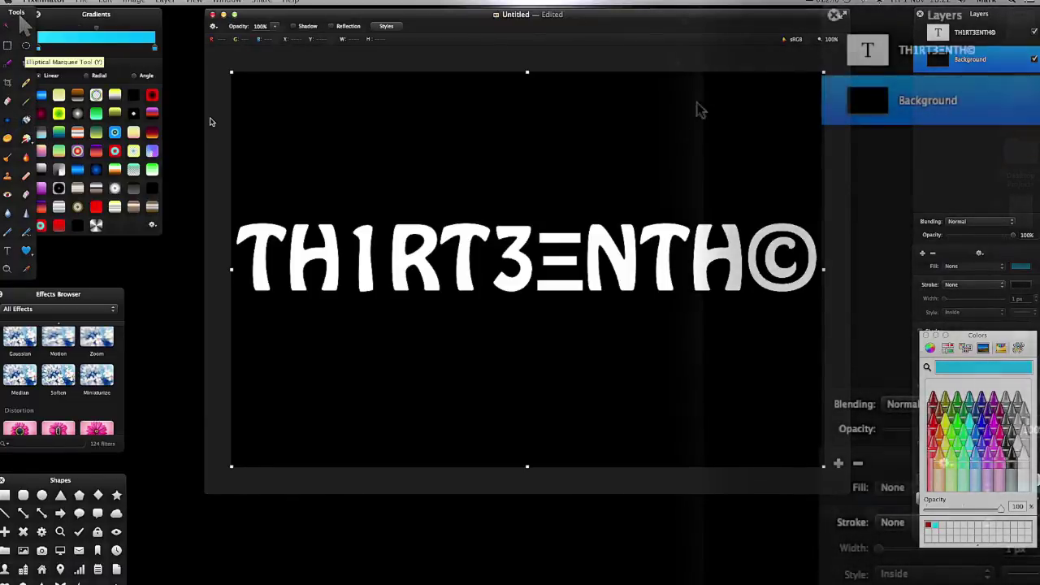
Step: Convert the TH1RT3ENTH© text layer into pixels with Convert into Pixels
click(957, 34)
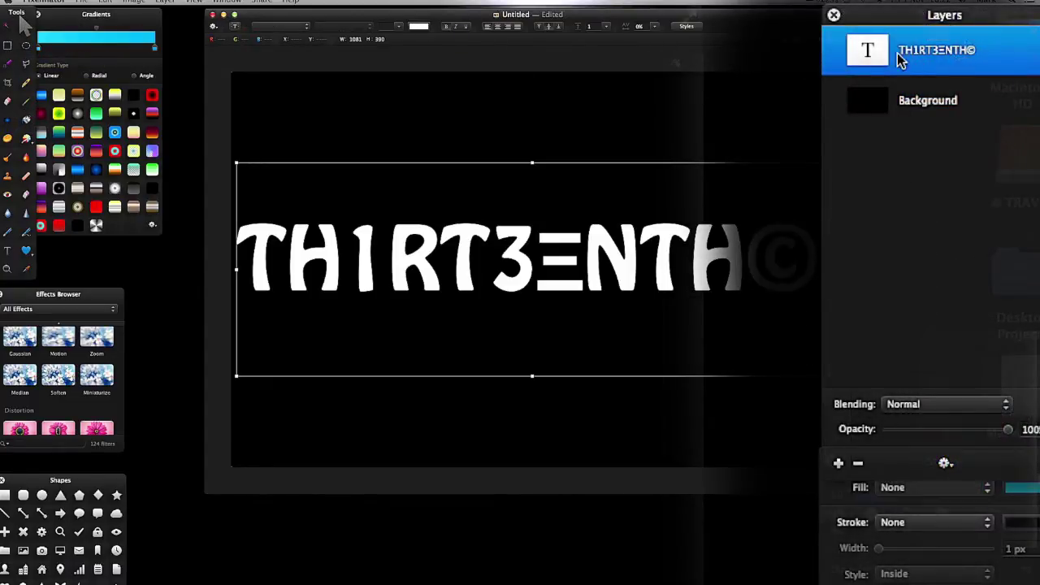
right_click(900, 62)
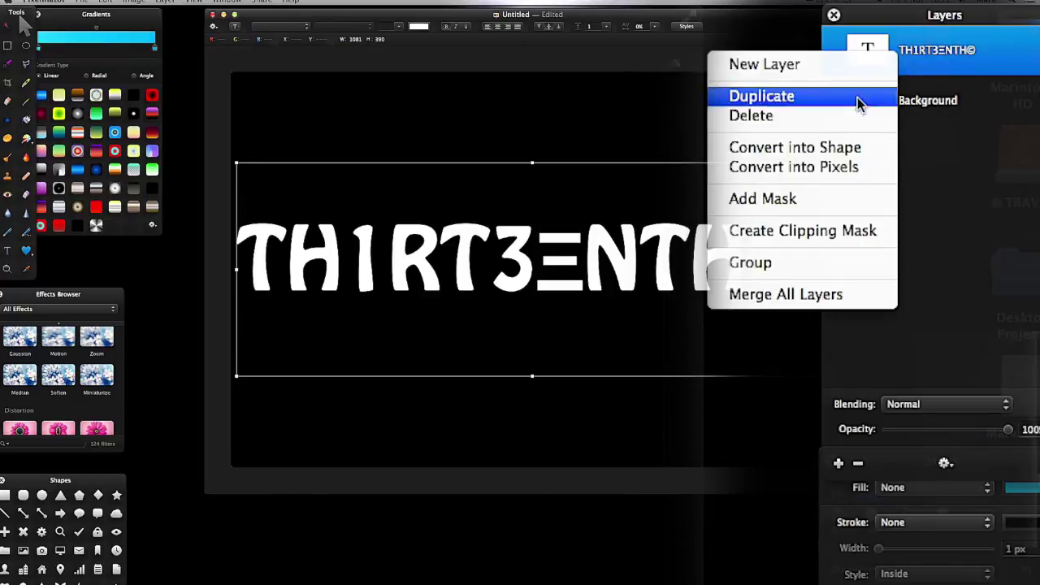
click(855, 174)
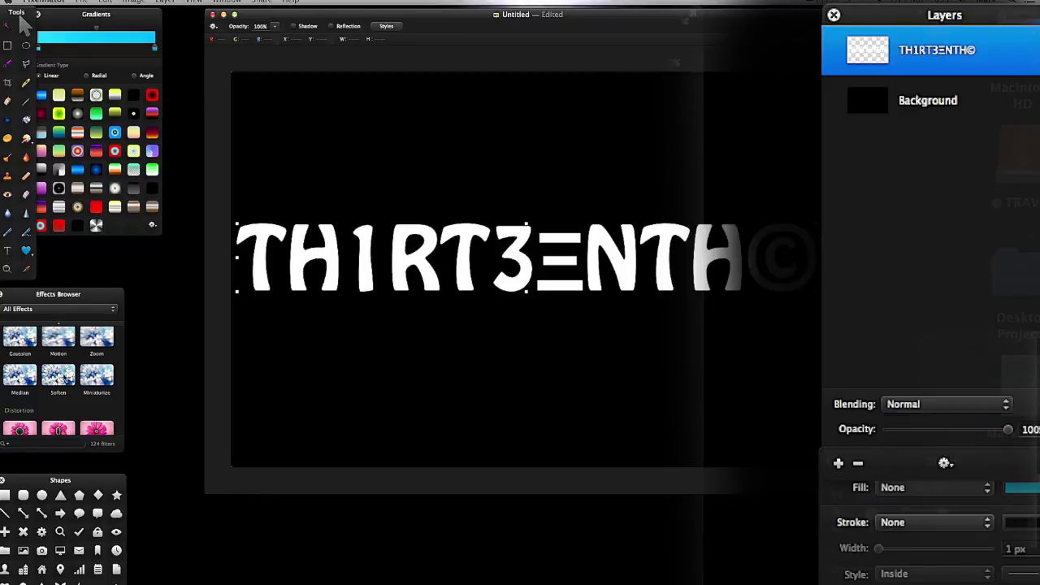
scroll(75, 380, down, 10)
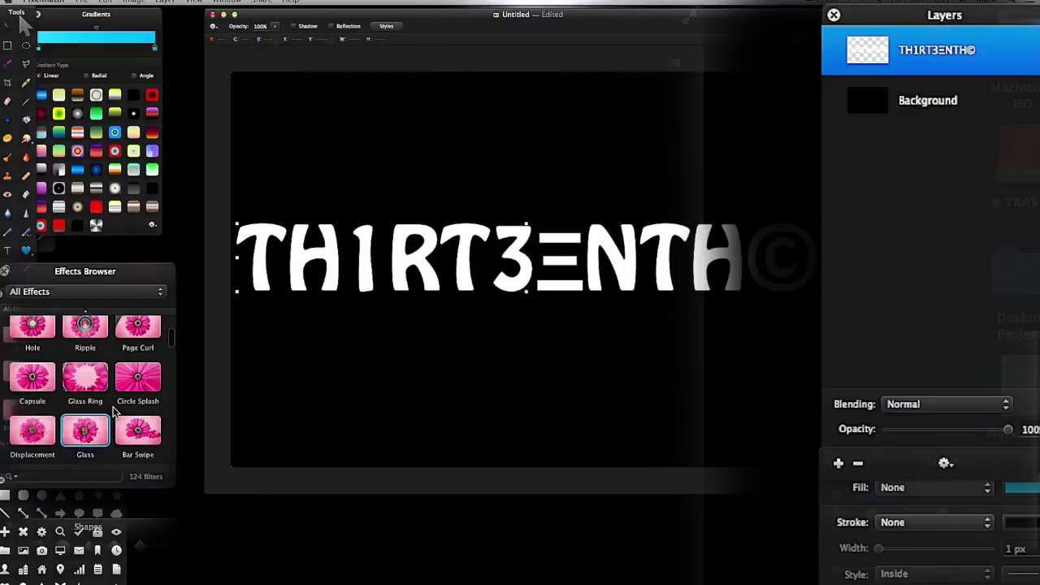
scroll(116, 406, down, 10)
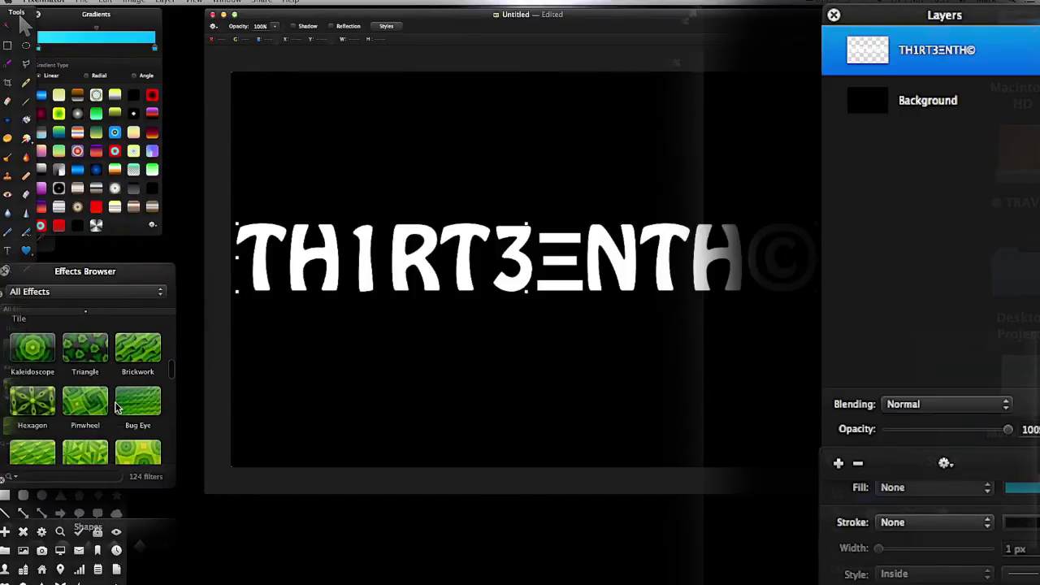
scroll(116, 406, down, 5)
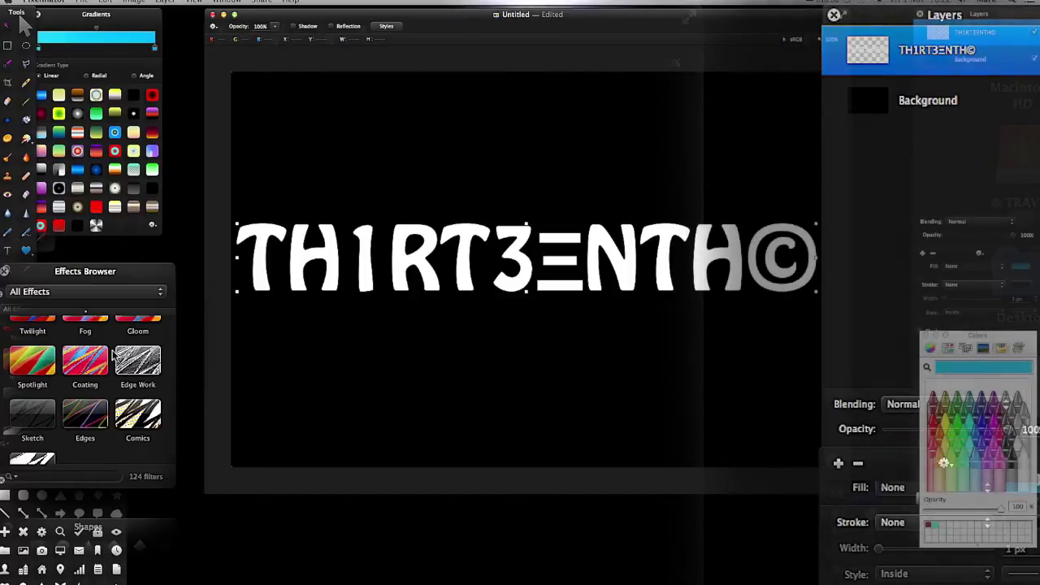
Step: Apply the Coating effect to the title with its Scale set to 1.7 px
double_click(87, 360)
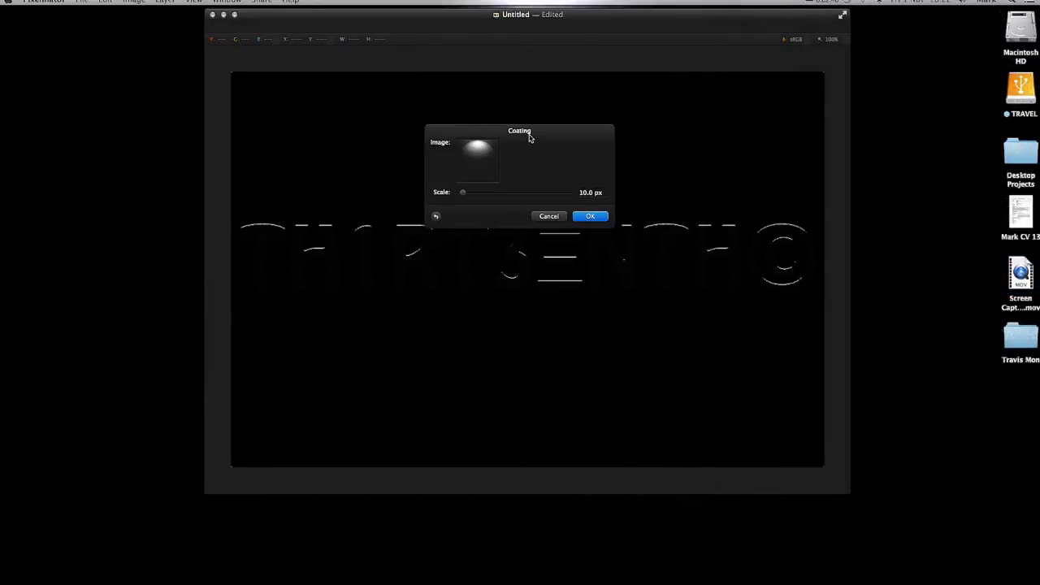
drag(528, 138, 209, 58)
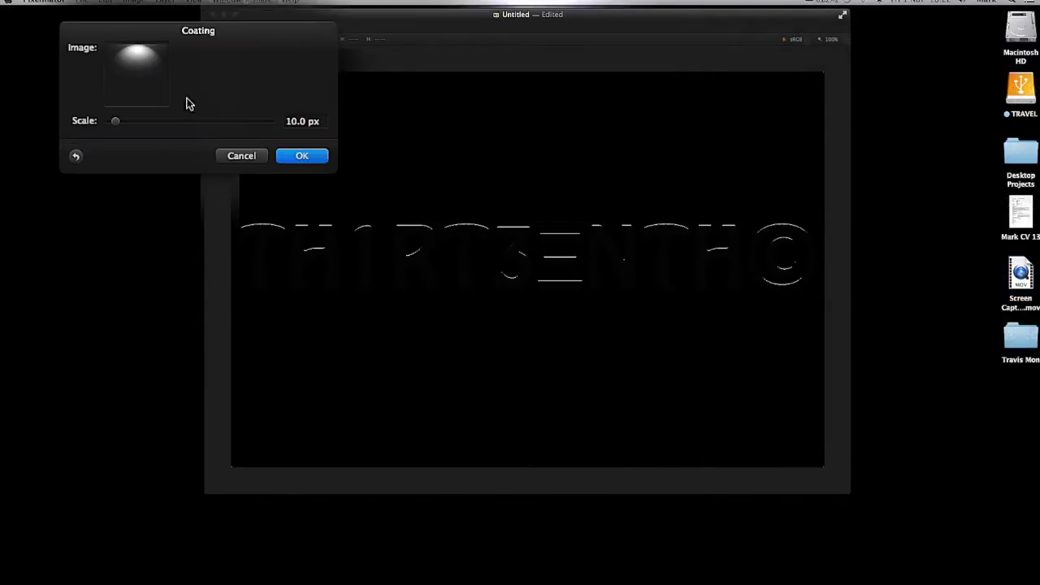
mouse_move(123, 123)
mouse_down()
mouse_move(207, 122)
mouse_move(105, 125)
mouse_move(113, 129)
mouse_up()
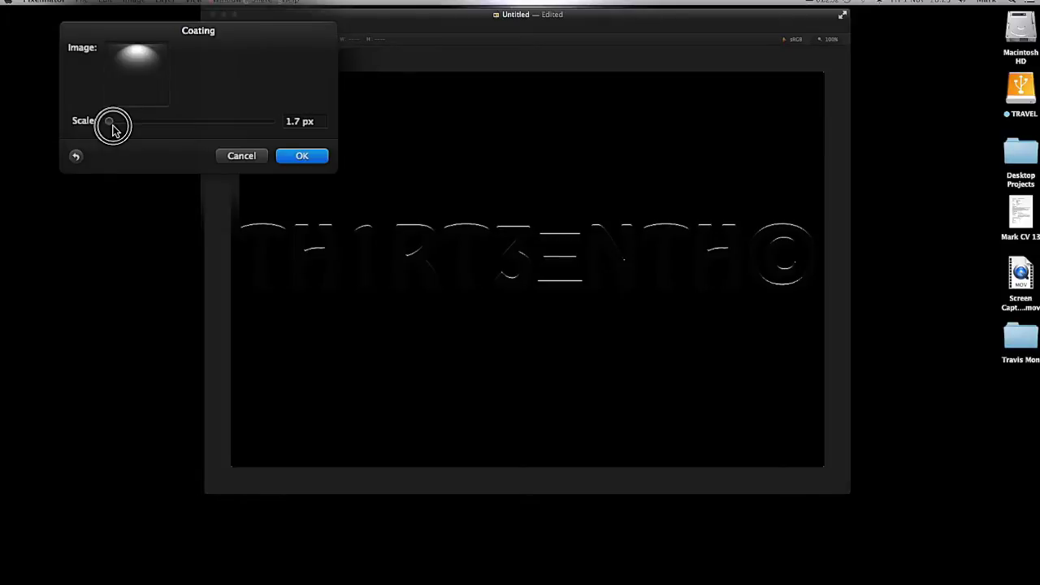
drag(113, 129, 113, 129)
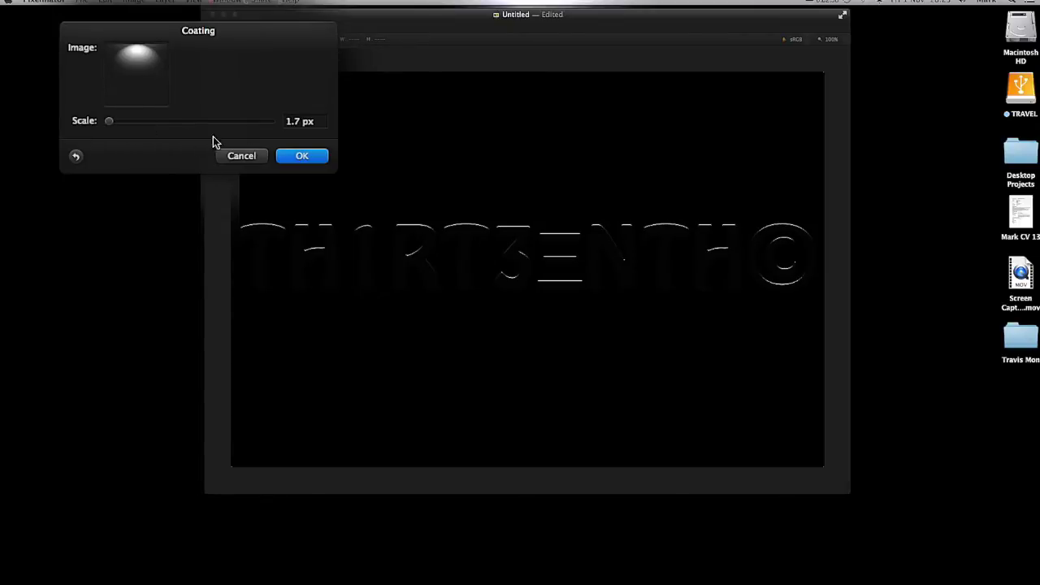
click(307, 156)
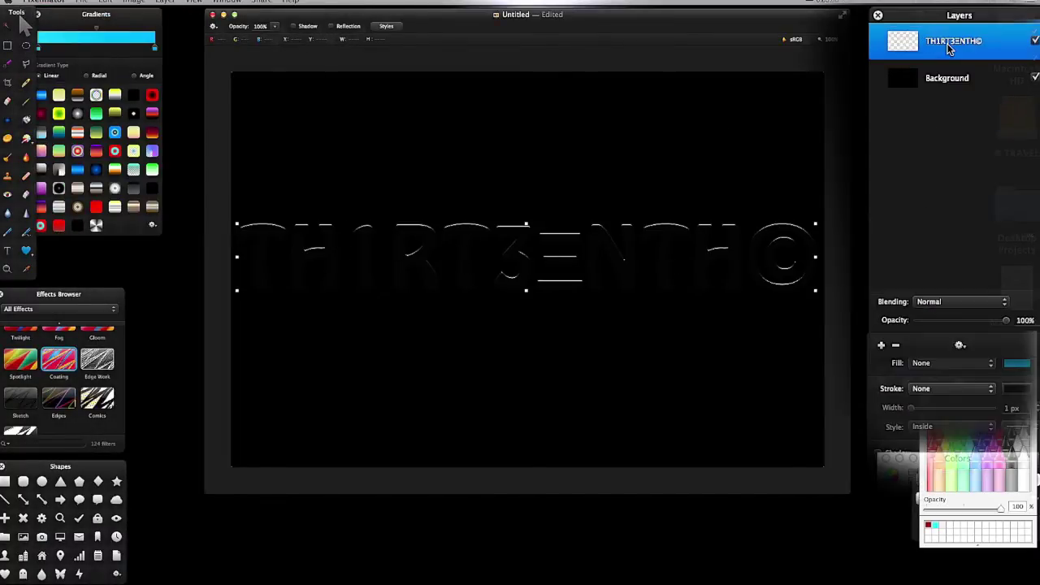
Step: Duplicate the coated TH1RT3ENTH© layer three times, making copy, copy 1 and copy 2
right_click(947, 43)
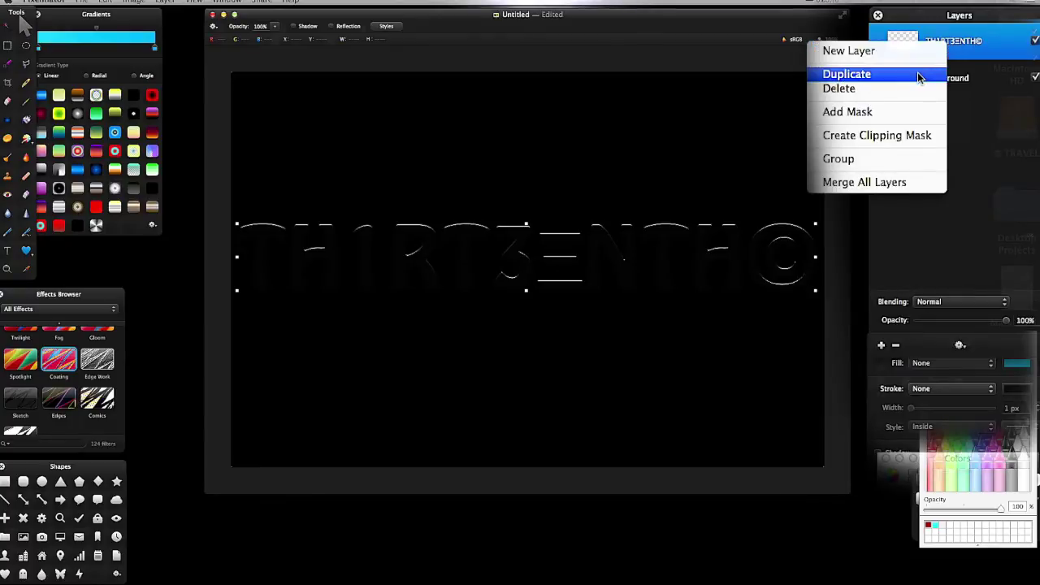
click(919, 76)
right_click(949, 43)
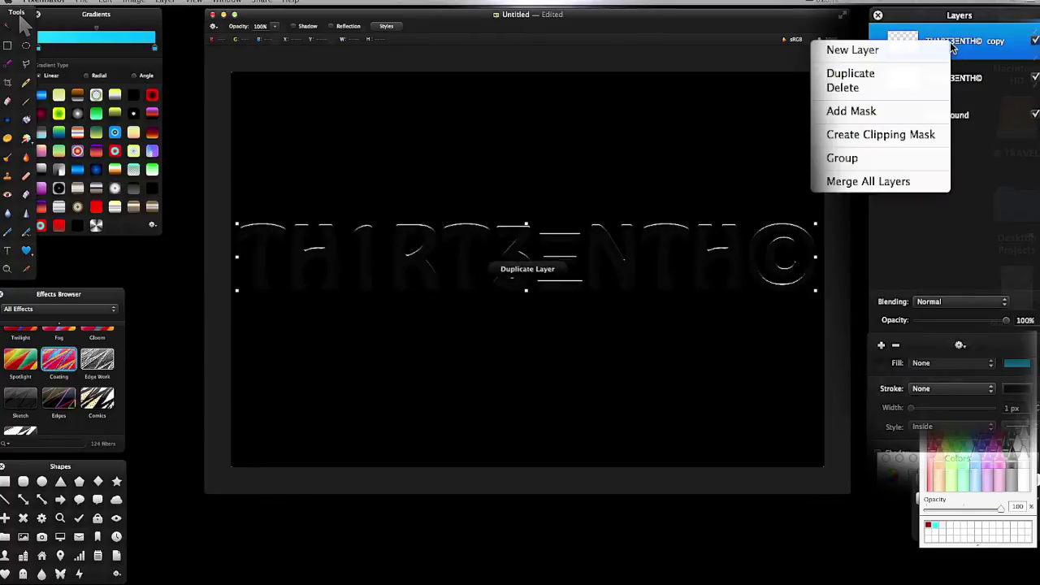
click(907, 72)
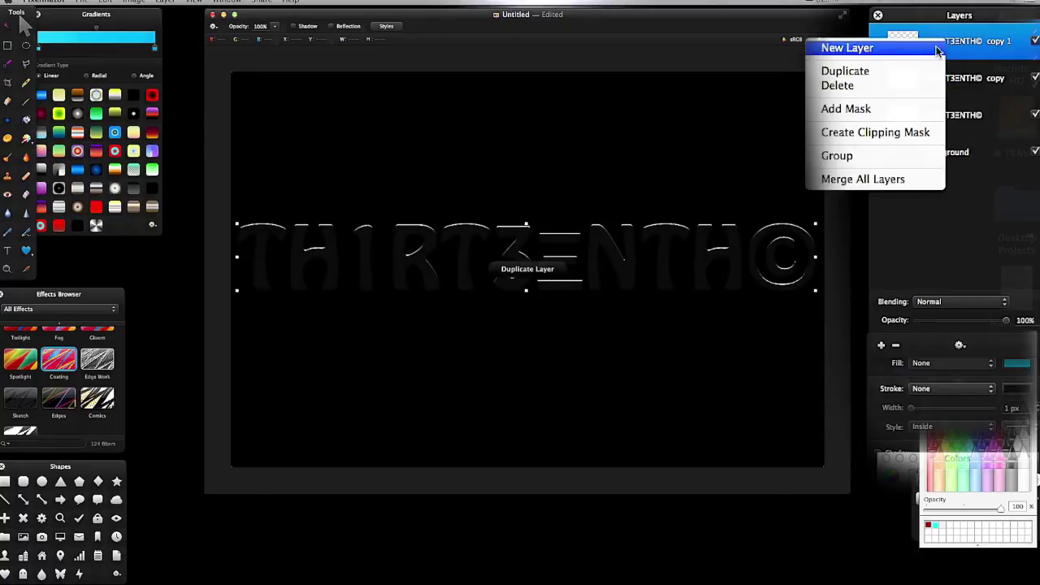
click(907, 71)
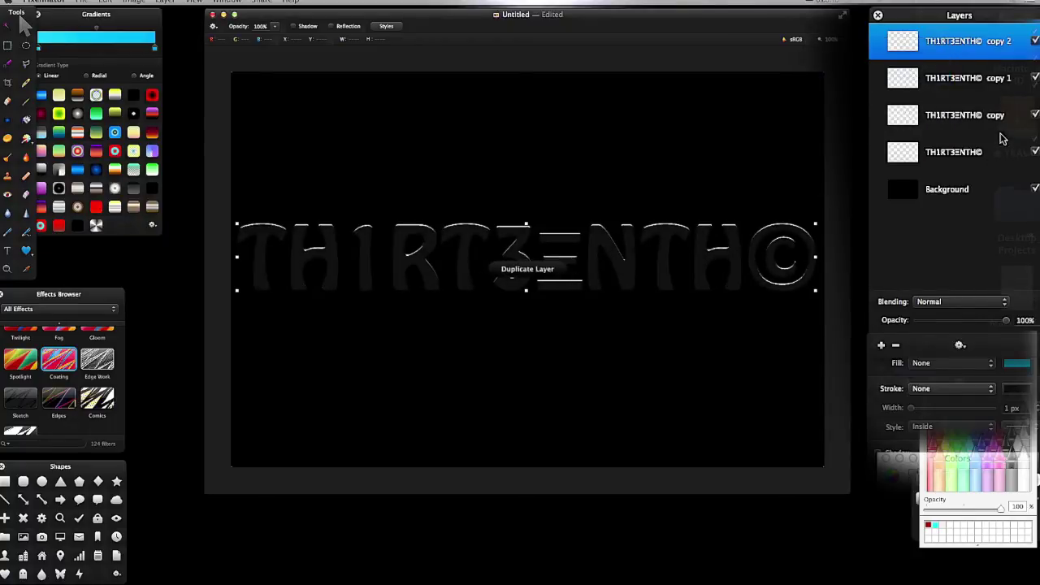
Step: Select all four TH1RT3ENTH© layers and merge them into one layer
click(975, 153)
click(970, 122)
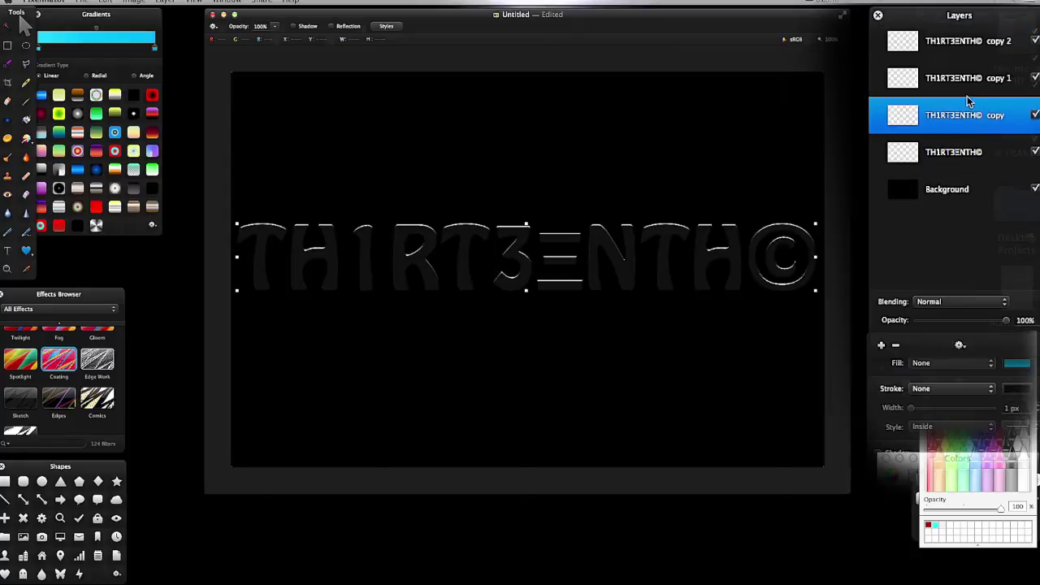
click(966, 84)
click(964, 53)
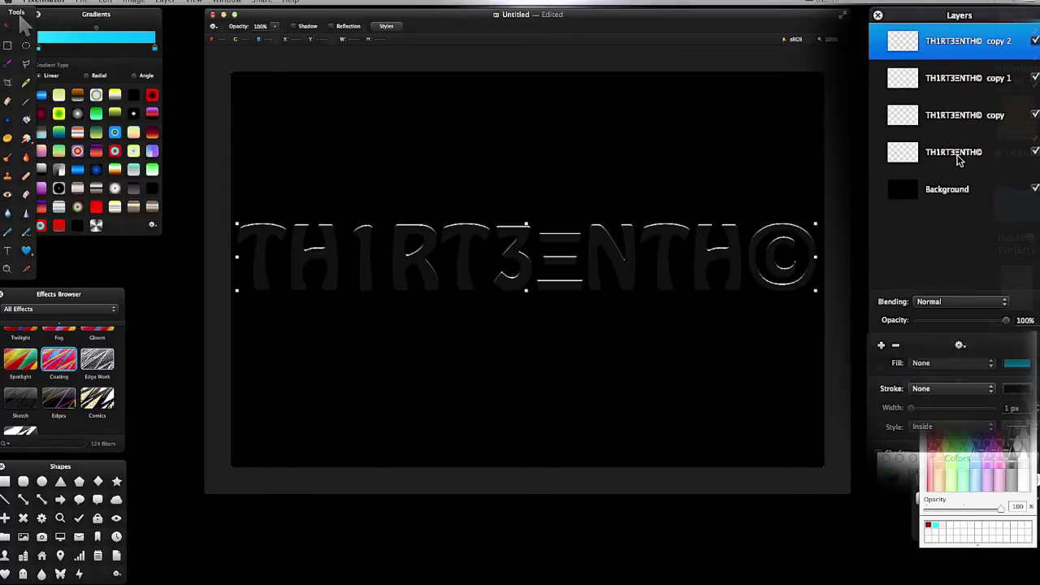
click(959, 159)
click(962, 121)
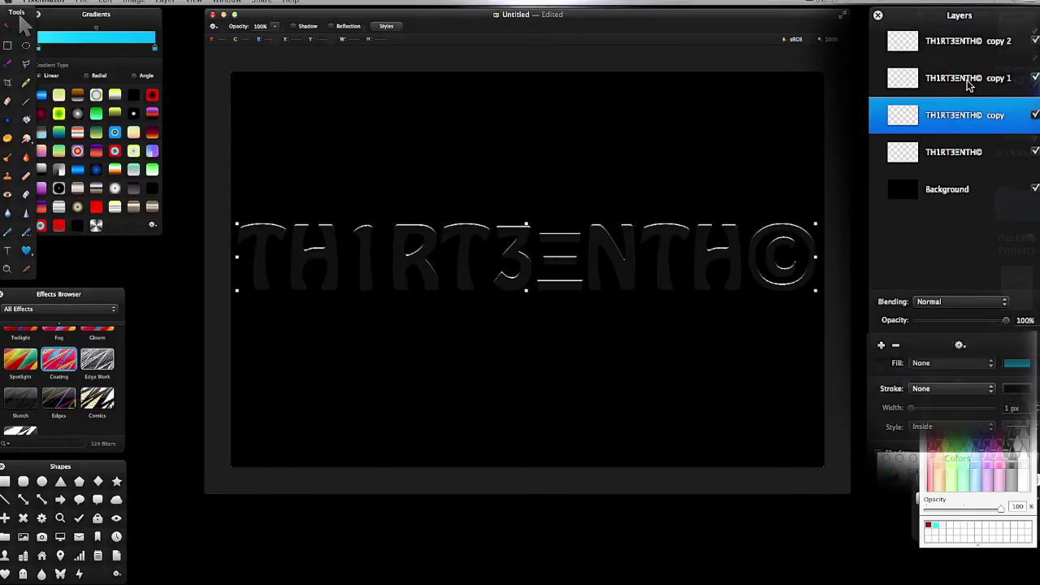
click(966, 81)
click(957, 47)
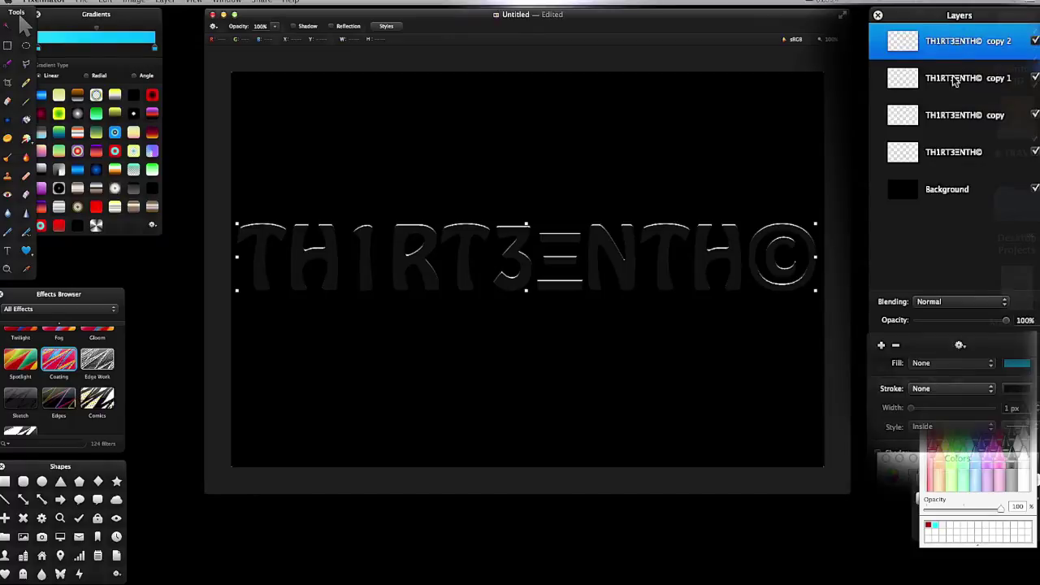
shift+click(967, 159)
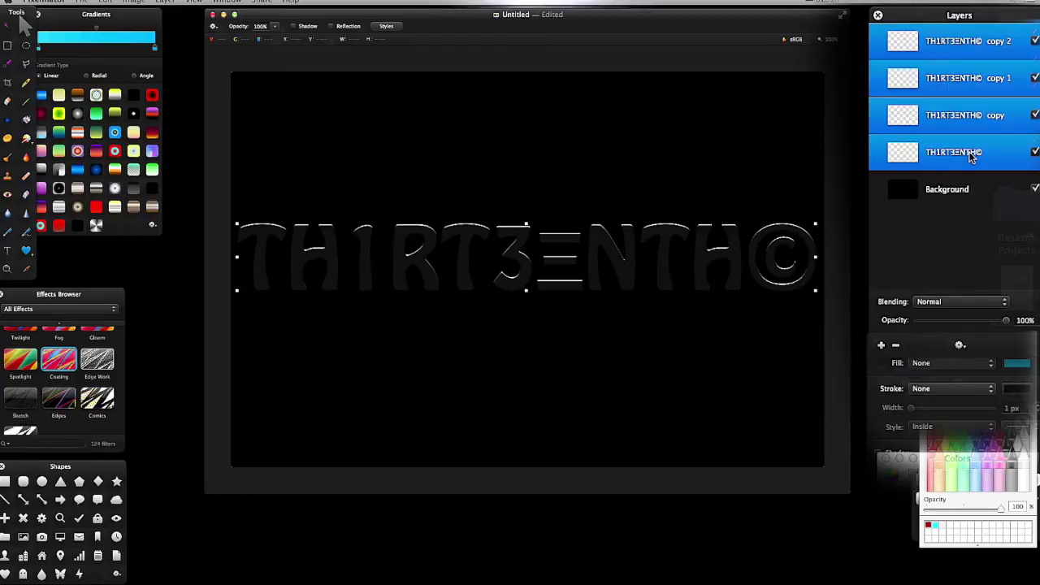
right_click(969, 156)
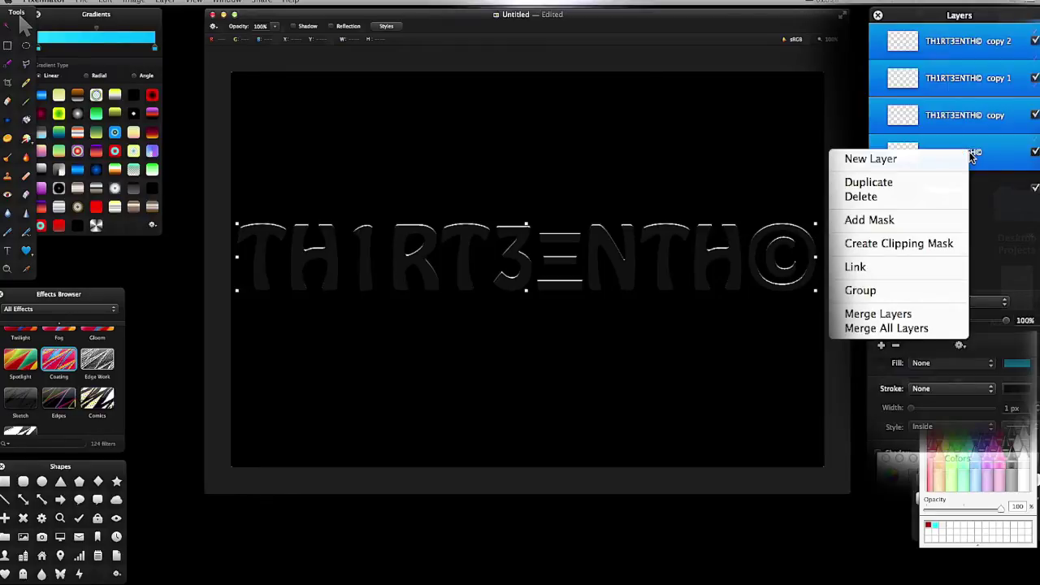
click(922, 313)
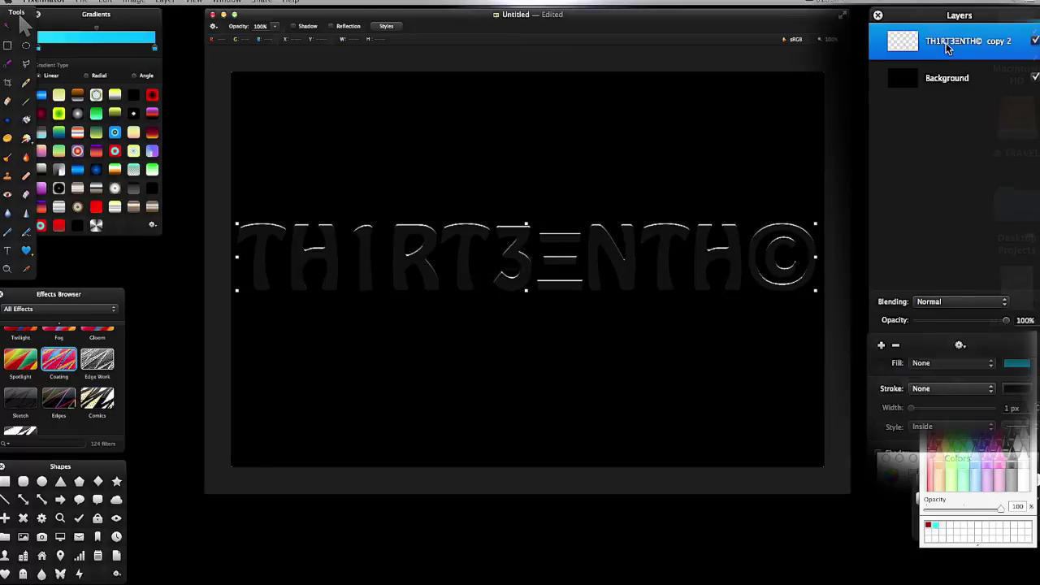
Step: Duplicate the merged text layer and merge the two copies back into one layer
right_click(947, 48)
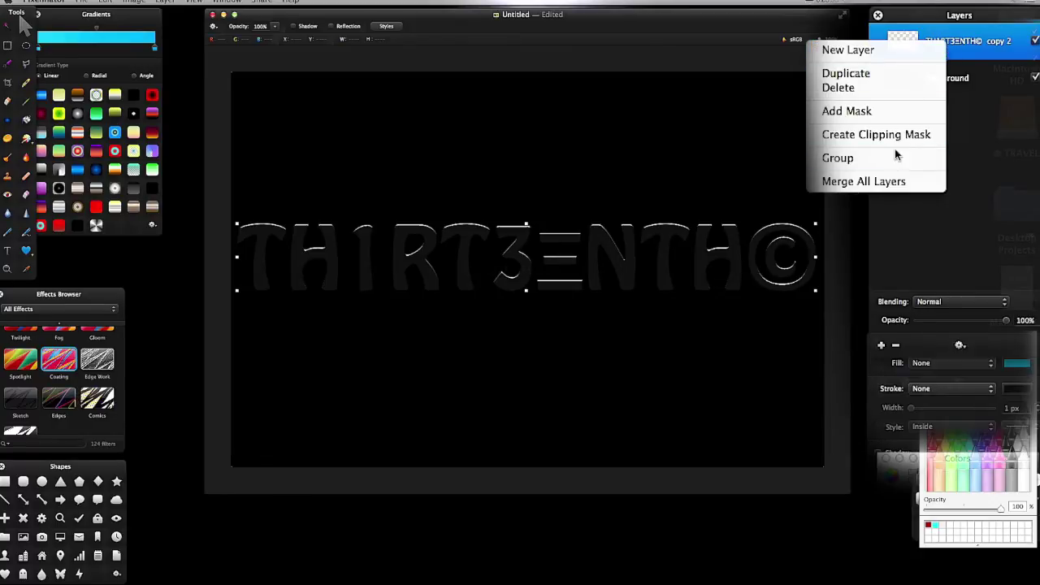
click(990, 119)
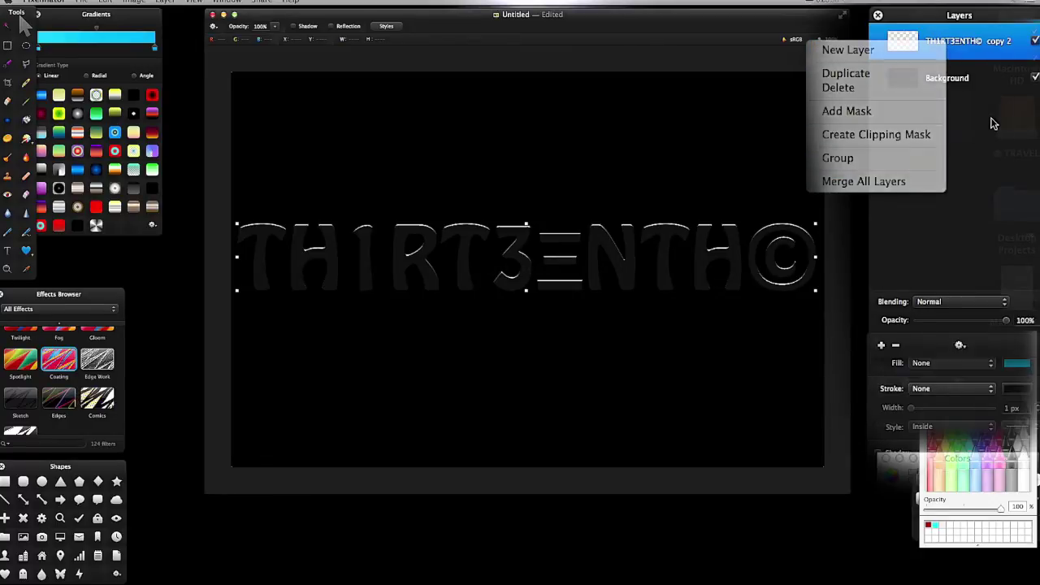
right_click(961, 46)
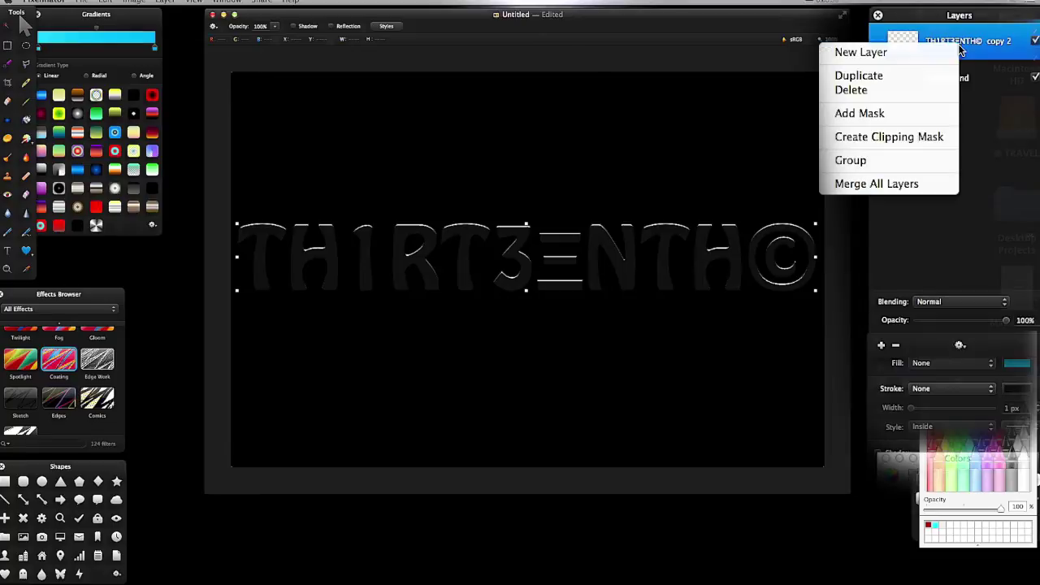
click(922, 79)
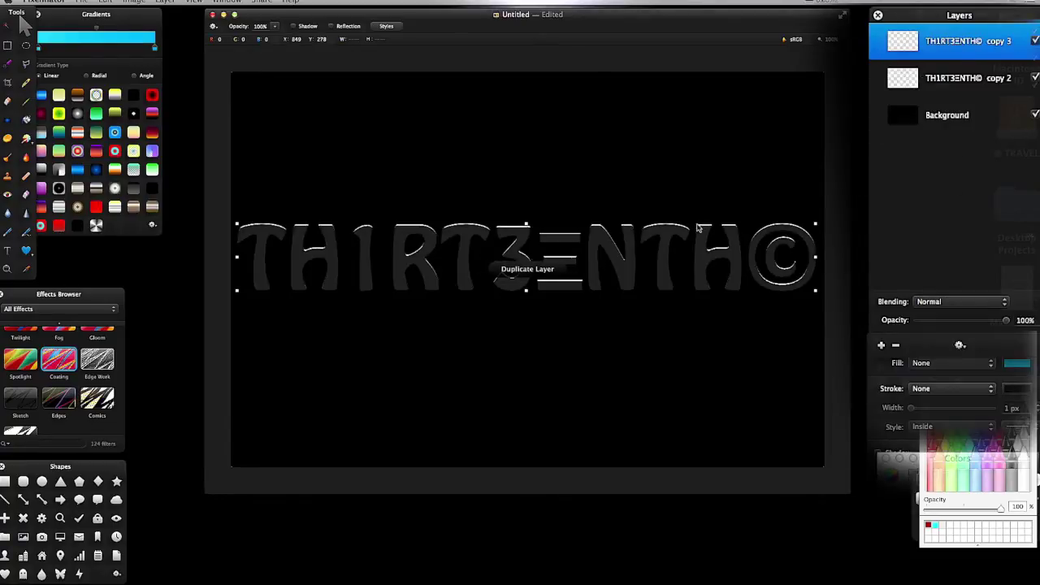
shift+click(972, 76)
right_click(971, 75)
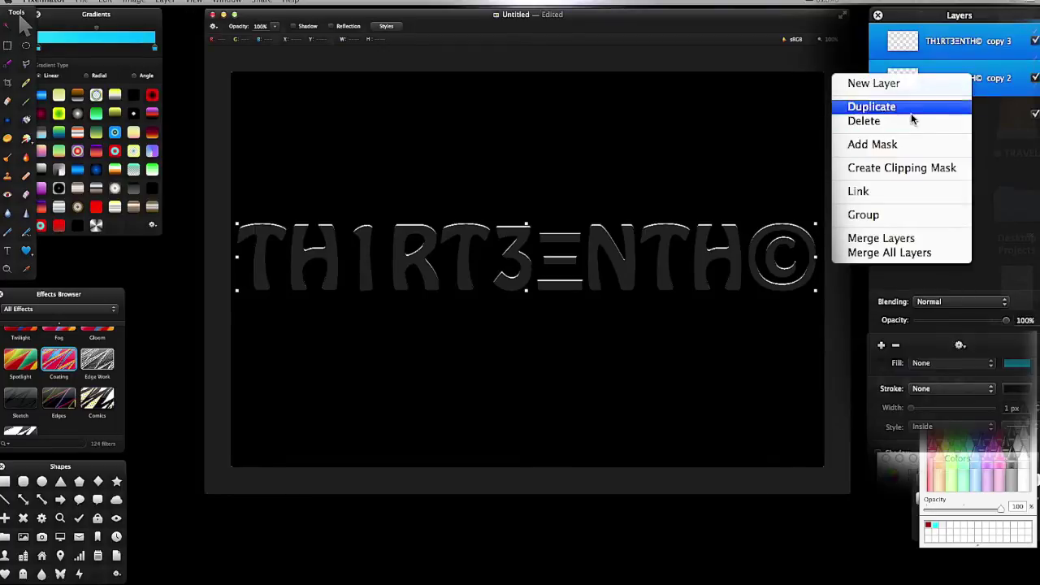
click(920, 238)
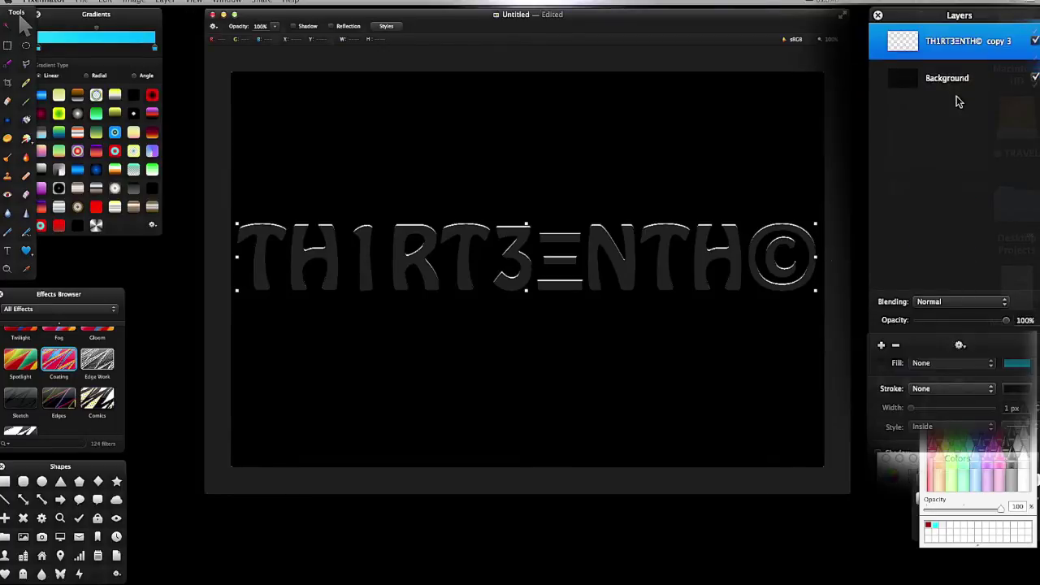
double_click(957, 42)
Step: Name the merged title layer 'Text' above the black Background layer
text(Text)
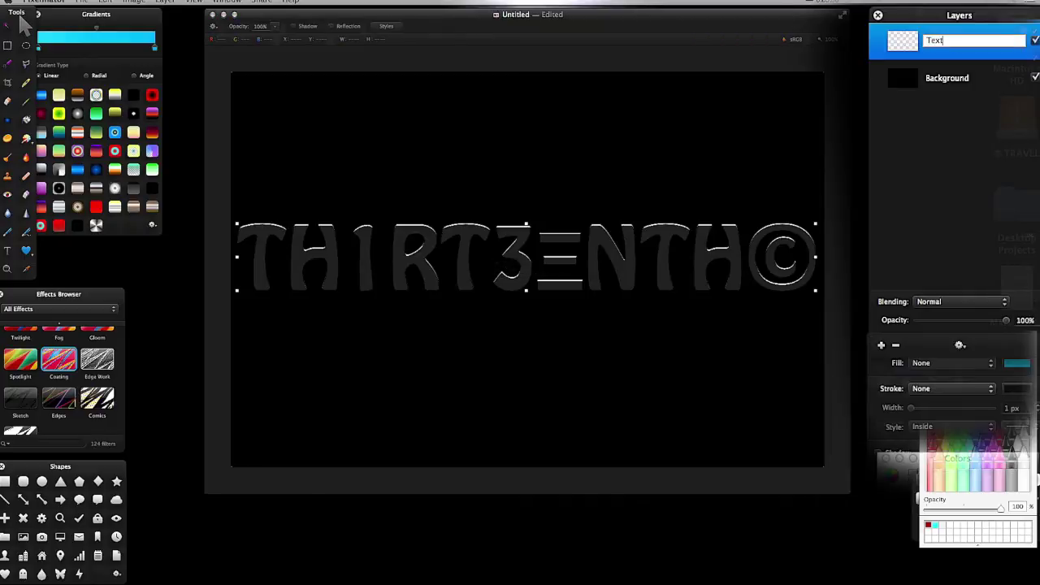
key(Return)
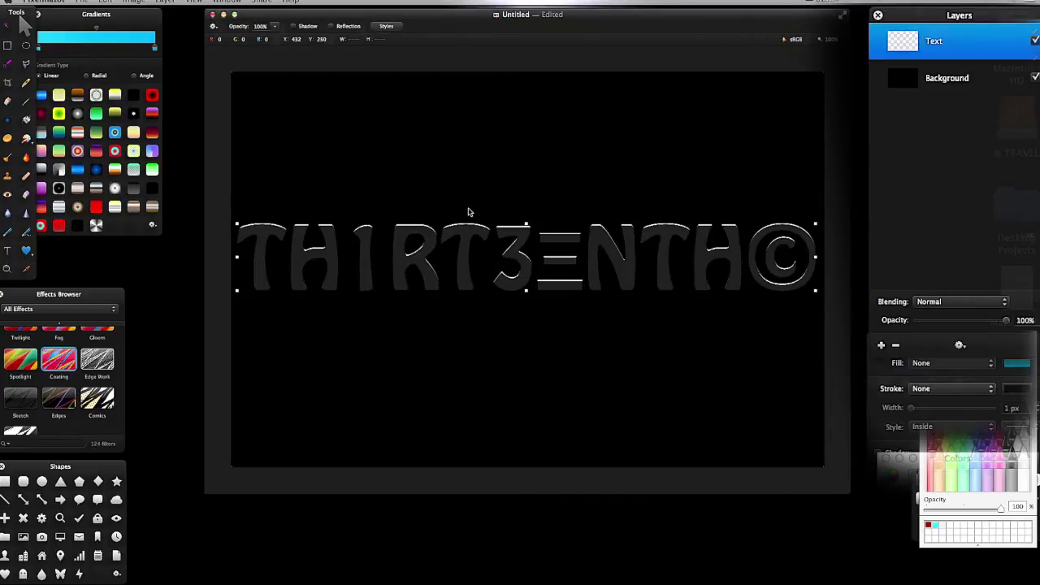
scroll(57, 391, down, 8)
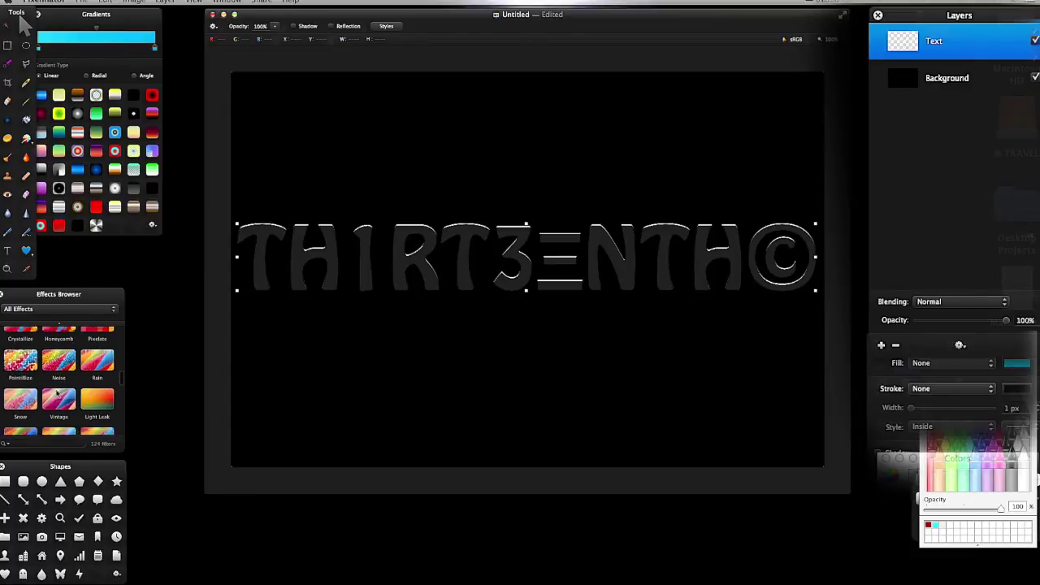
scroll(56, 392, down, 10)
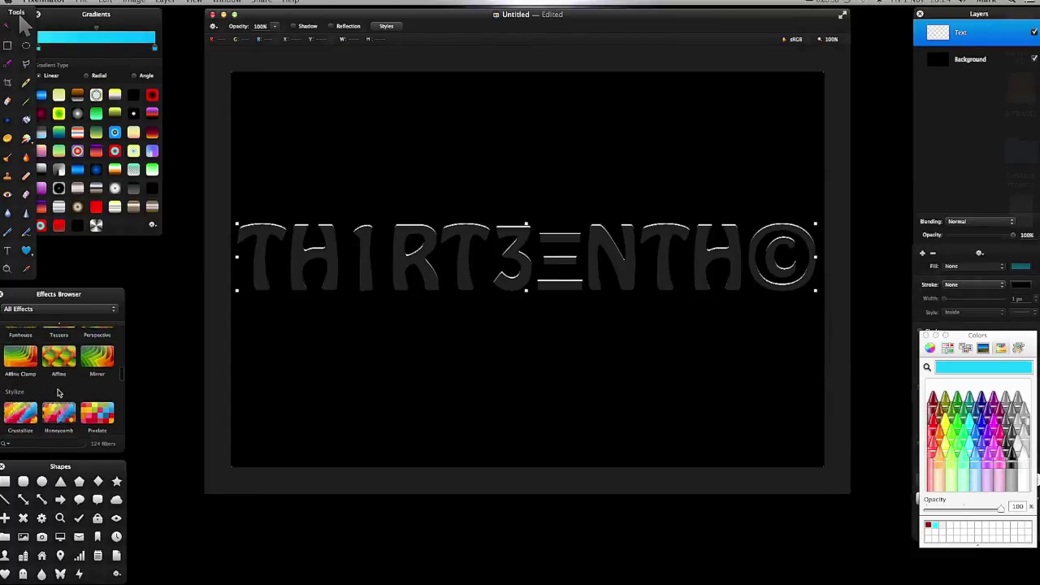
scroll(57, 391, down, 10)
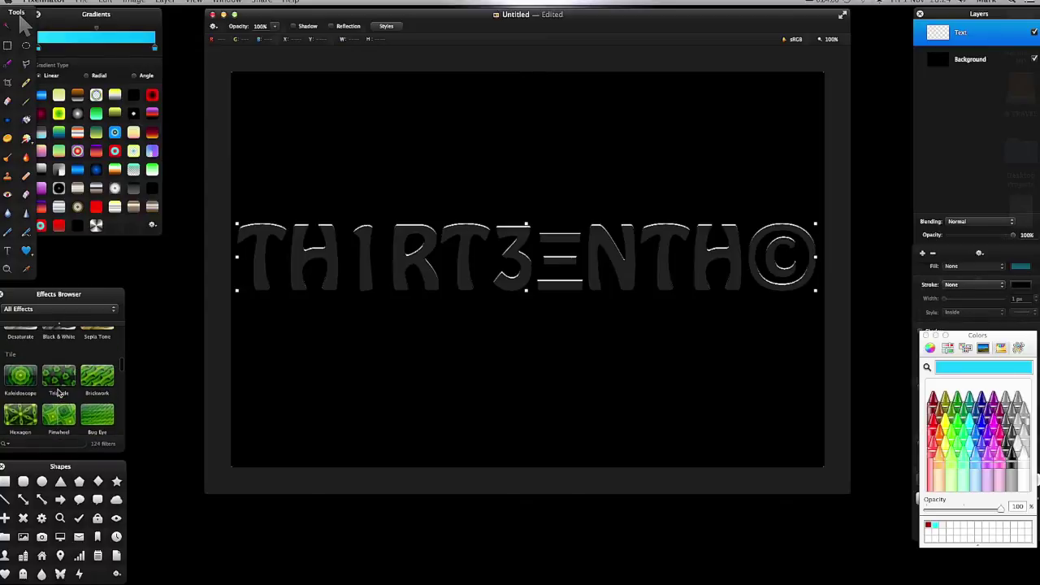
scroll(56, 393, up, 5)
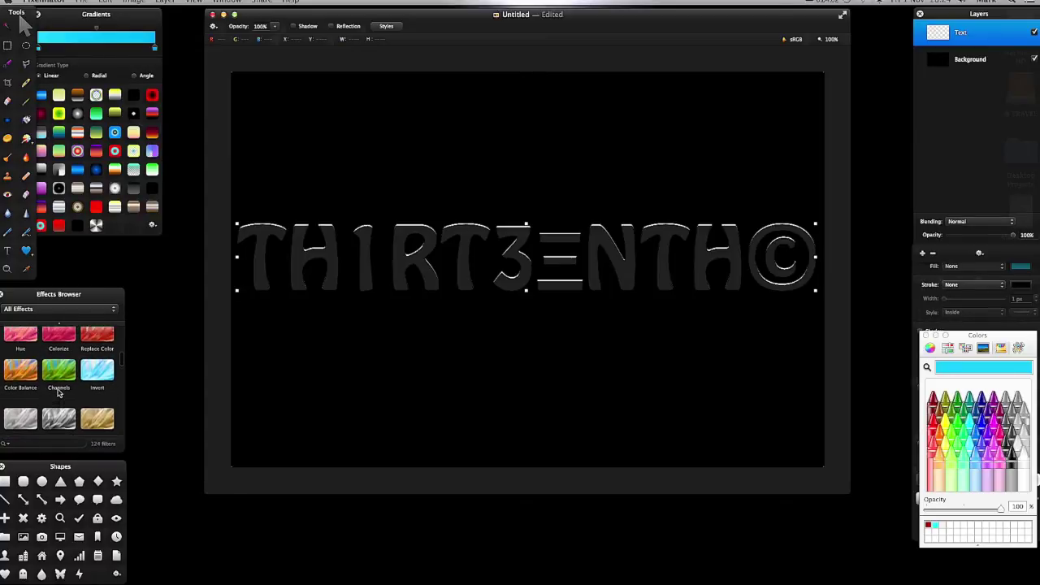
Step: Colorize the title green at 95.9% saturation and -19.1% lightness
double_click(57, 357)
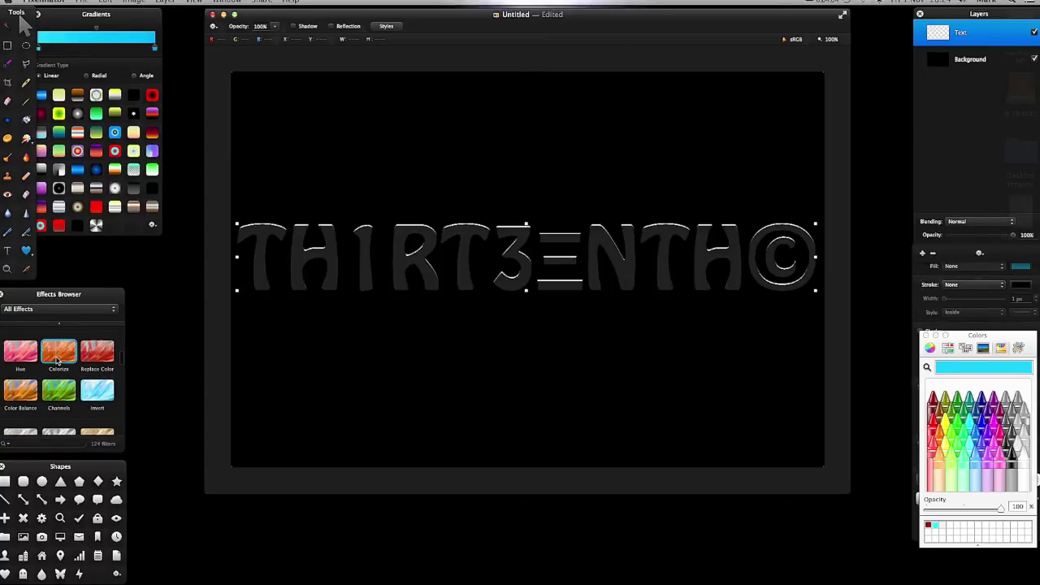
drag(546, 116, 198, 46)
drag(267, 126, 142, 77)
mouse_move(165, 232)
mouse_down()
mouse_move(230, 234)
mouse_move(155, 251)
mouse_move(172, 251)
mouse_up()
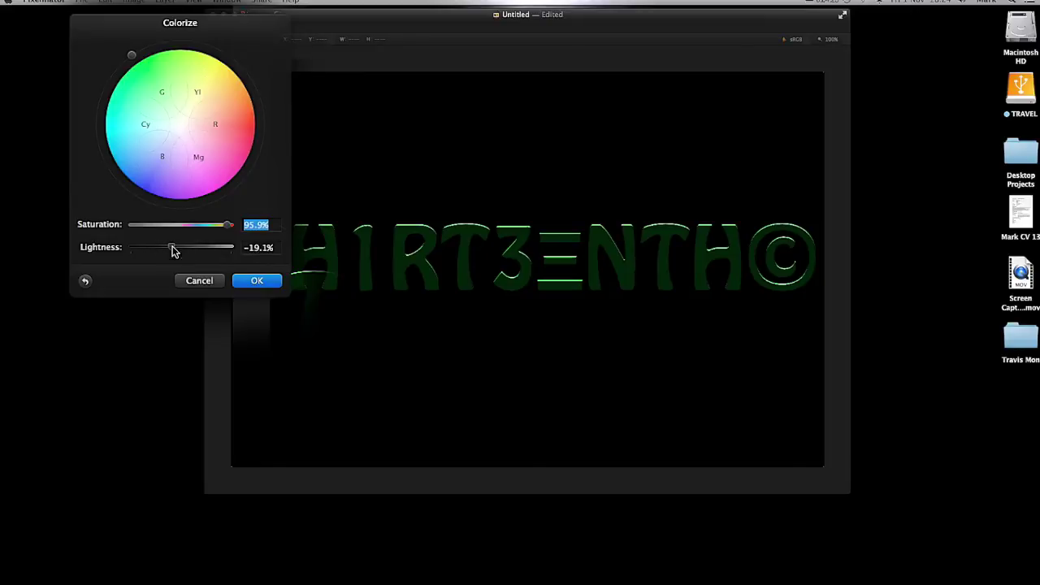
click(257, 280)
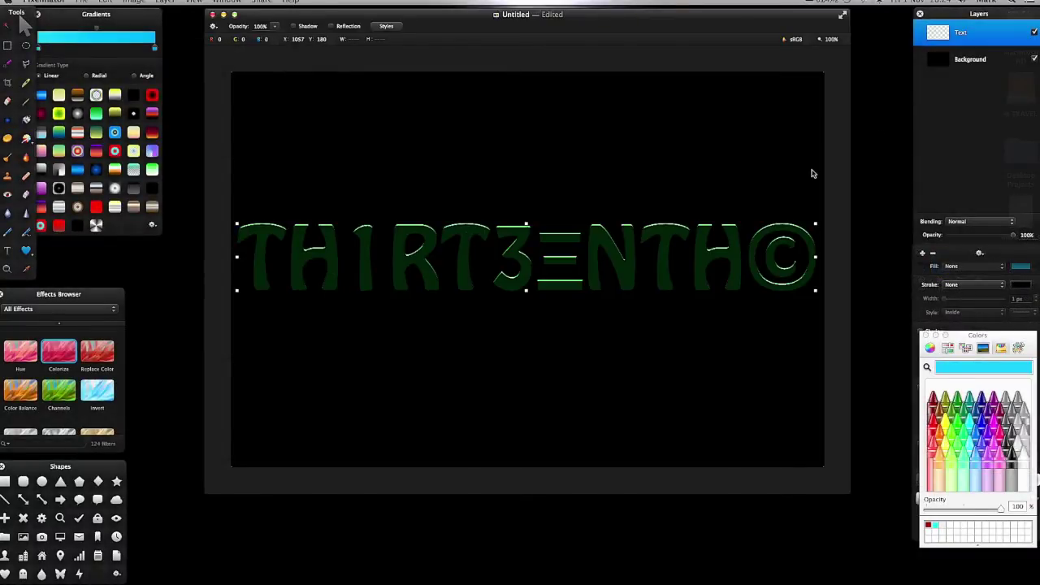
Step: Duplicate the Text layer twice, then merge all three text layers into one Text copy 1 layer
right_click(962, 36)
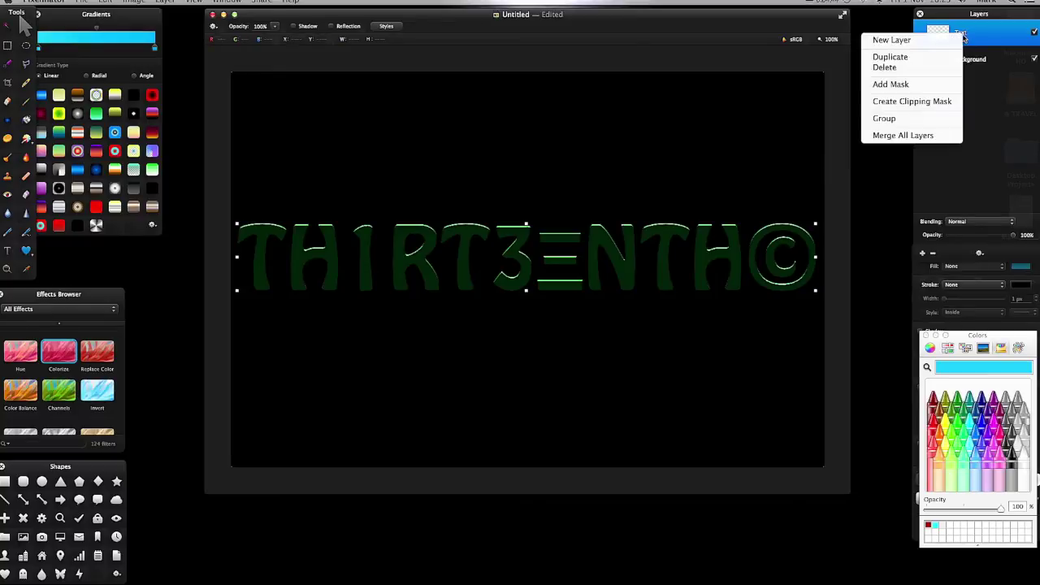
click(929, 59)
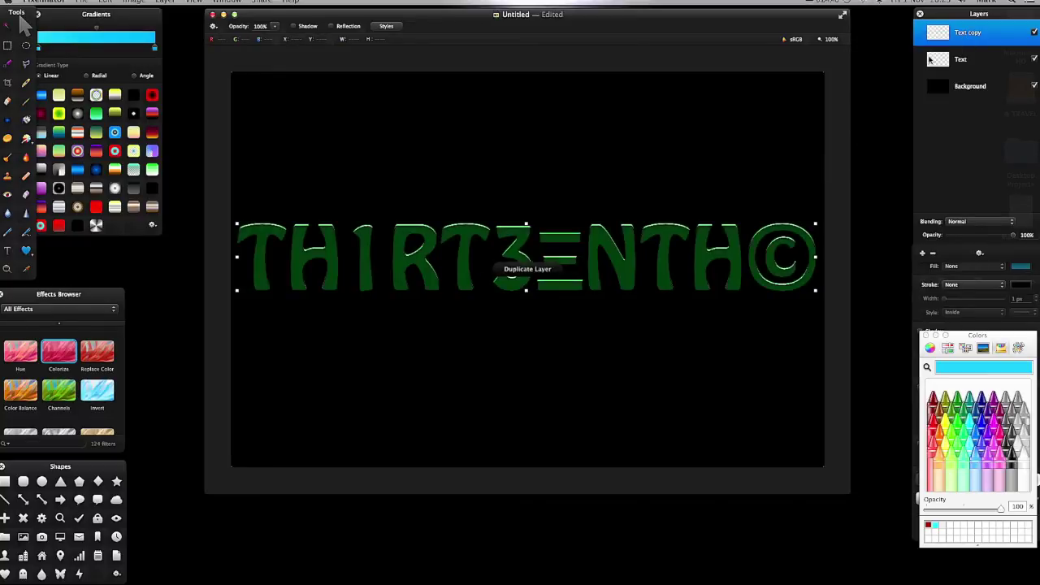
right_click(950, 32)
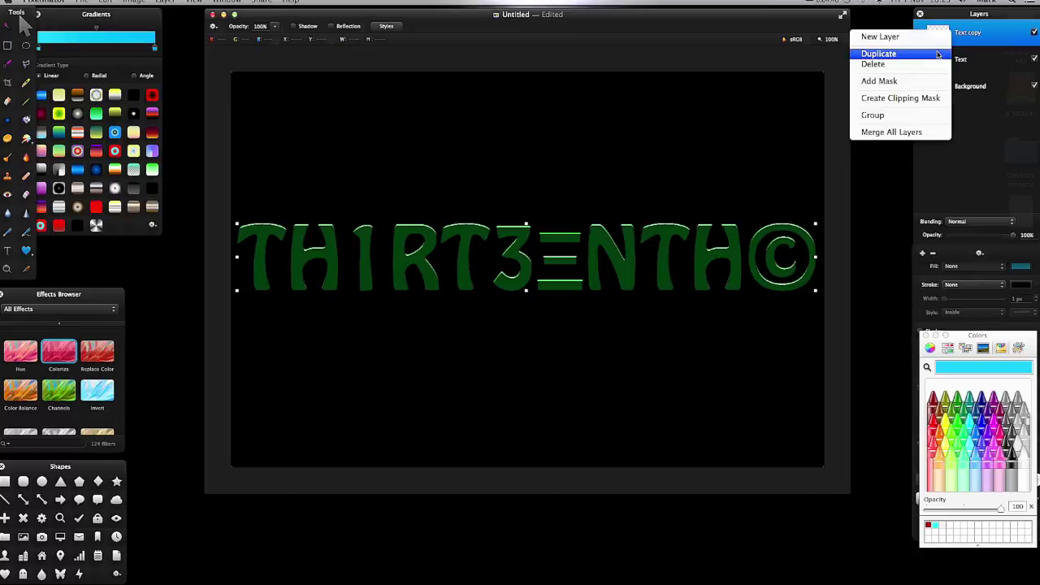
click(937, 53)
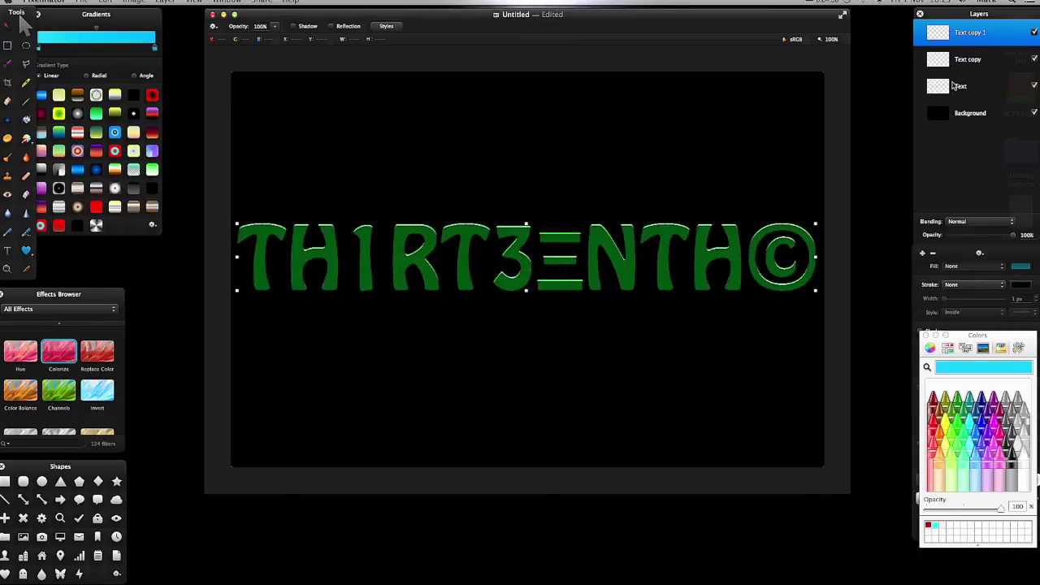
shift+click(957, 86)
right_click(955, 85)
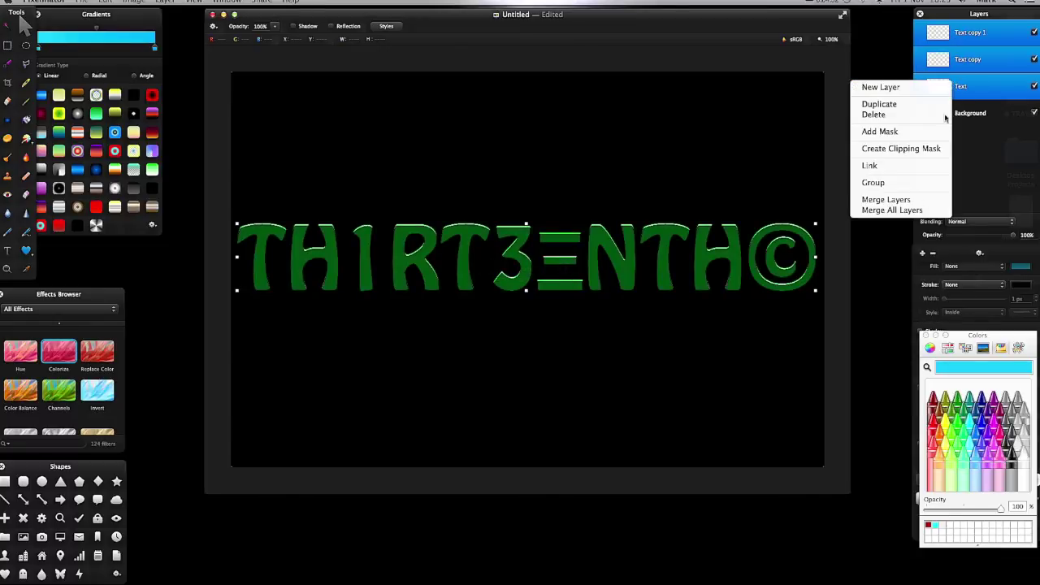
click(914, 200)
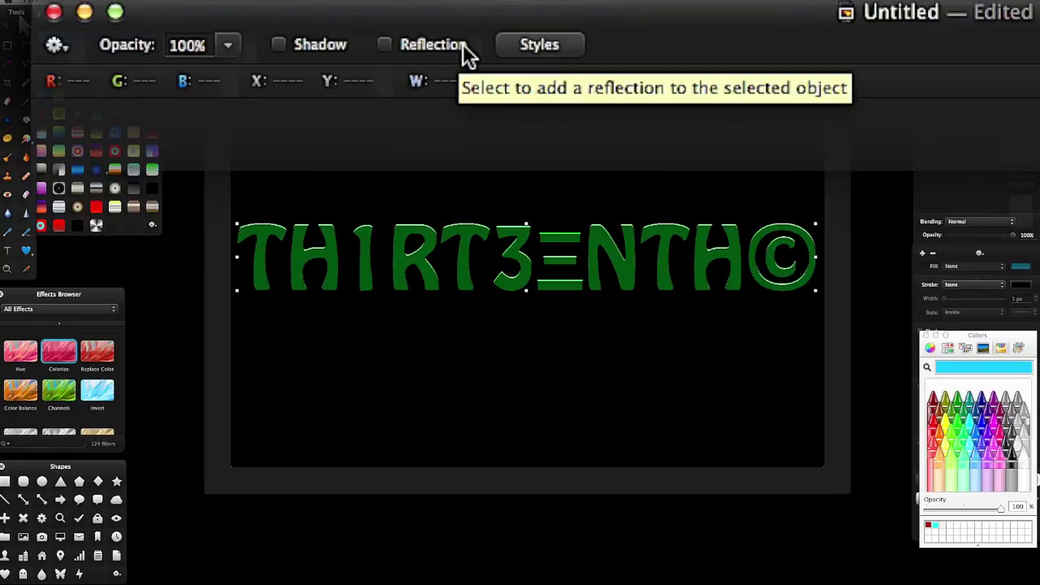
Step: Turn on the Reflection style under the green TH1RT3ENTH© text, then select the Background layer
click(387, 45)
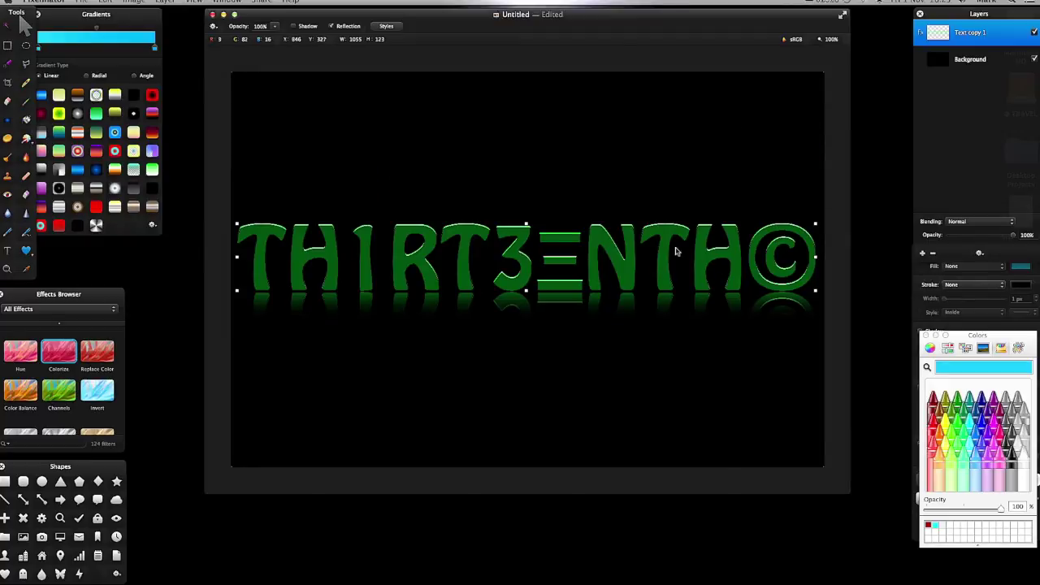
click(545, 201)
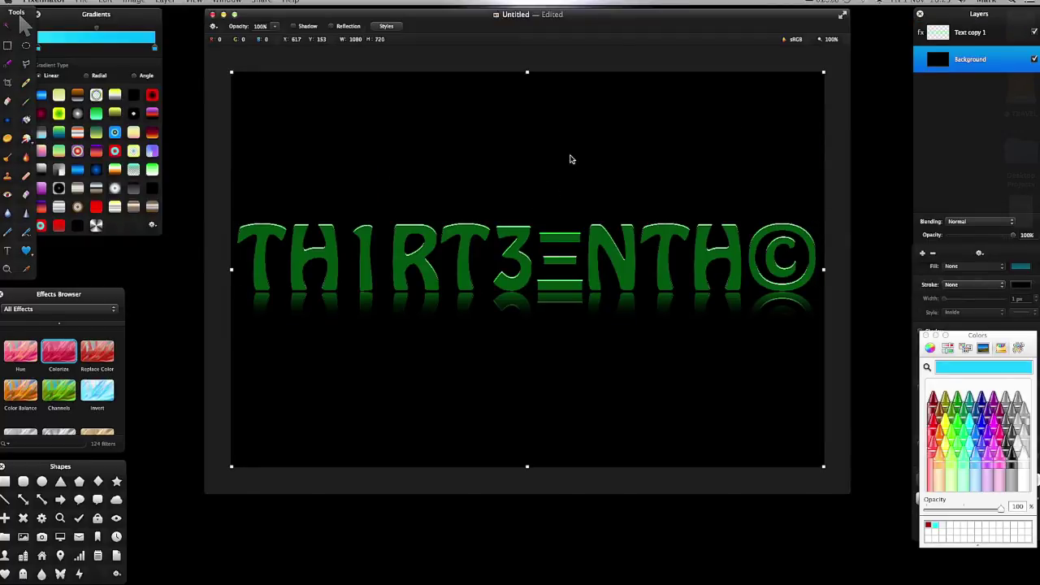